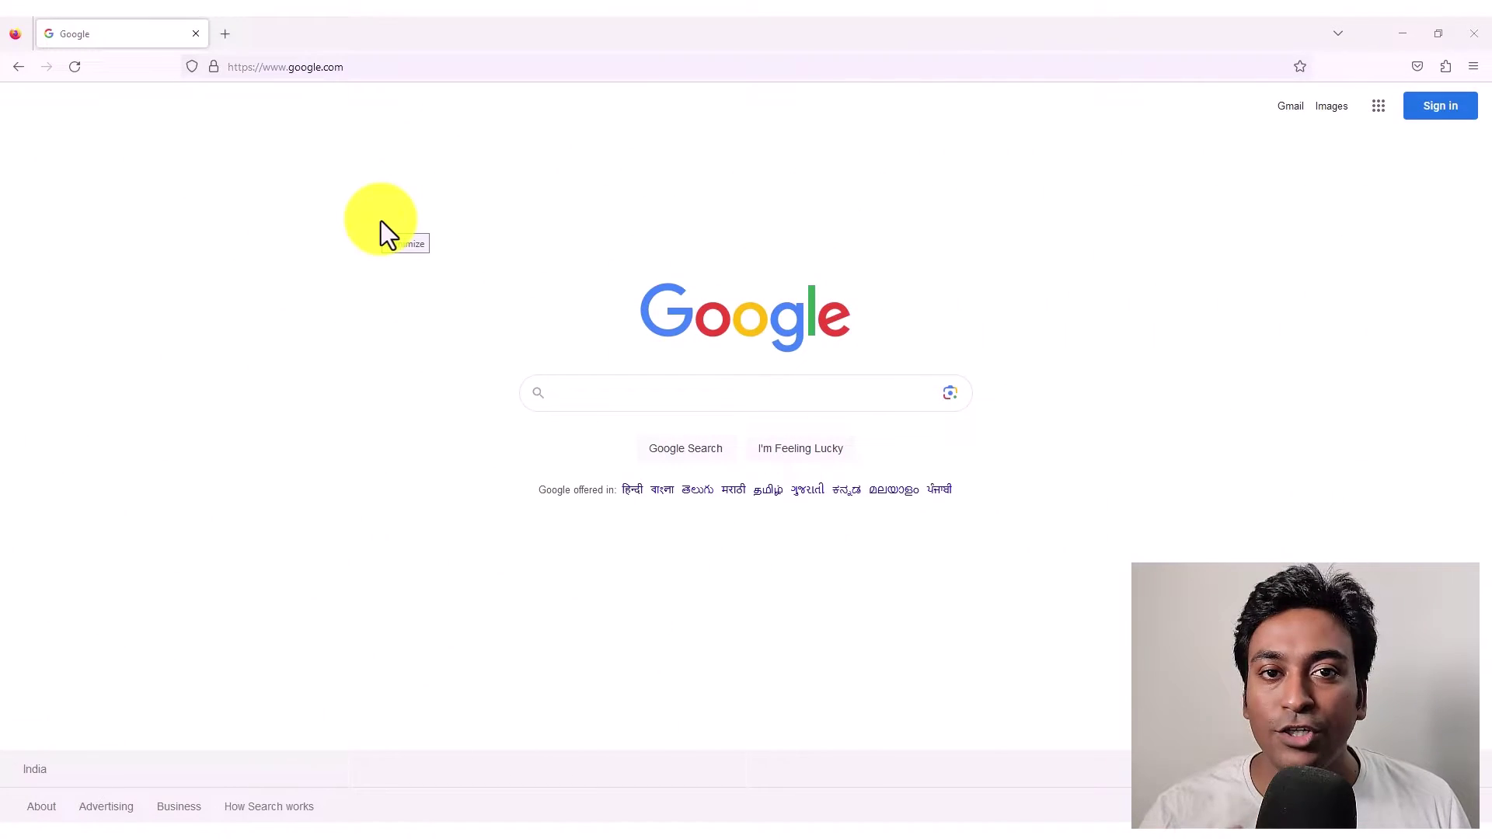
- Start creating a Google account from the Gmail page and enter the user's first and last name
{"action": "left_click", "coordinate": [1296, 109]}
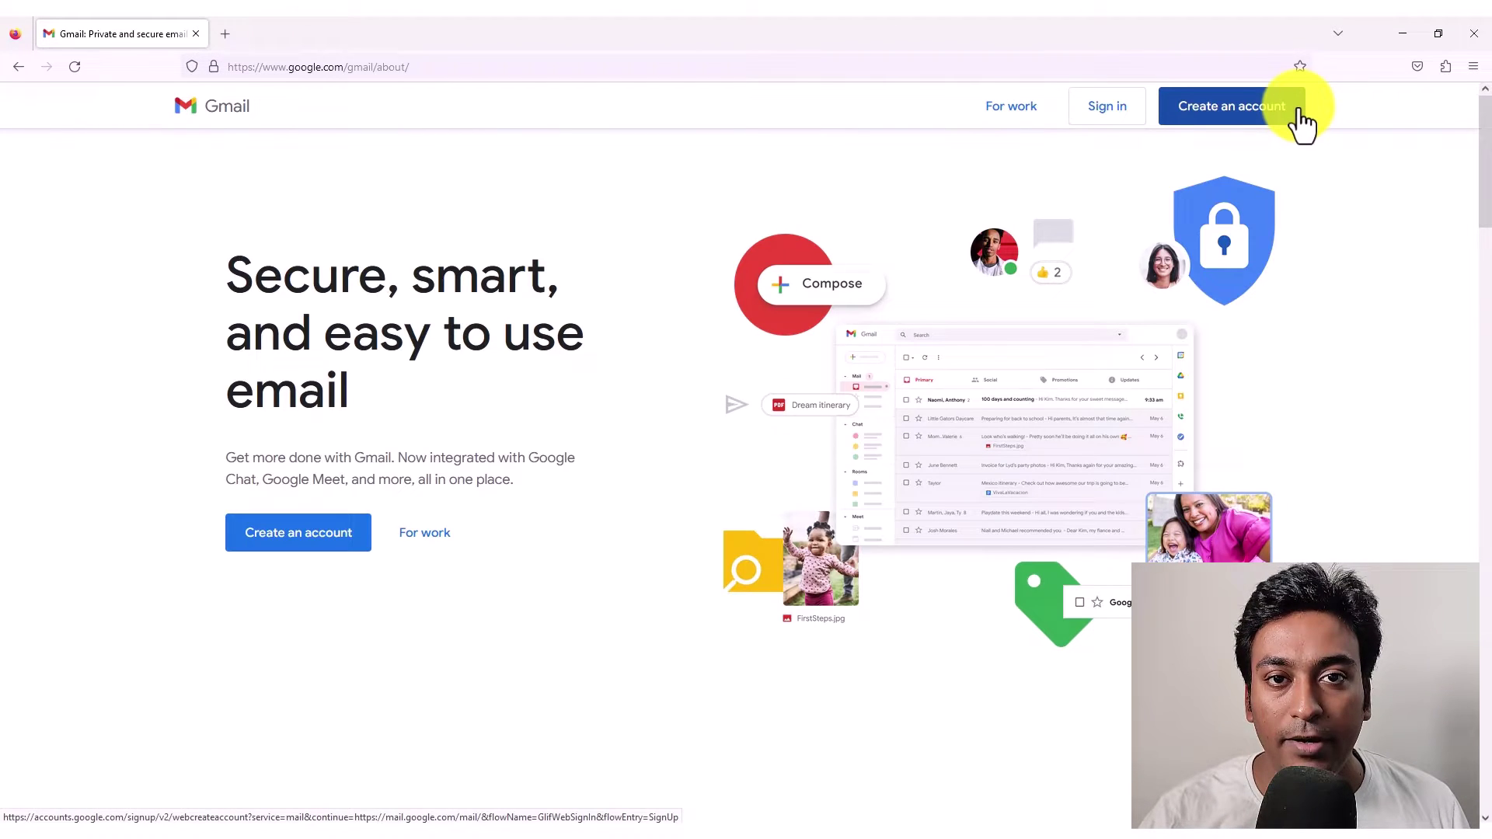
{"action": "left_click", "coordinate": [317, 541]}
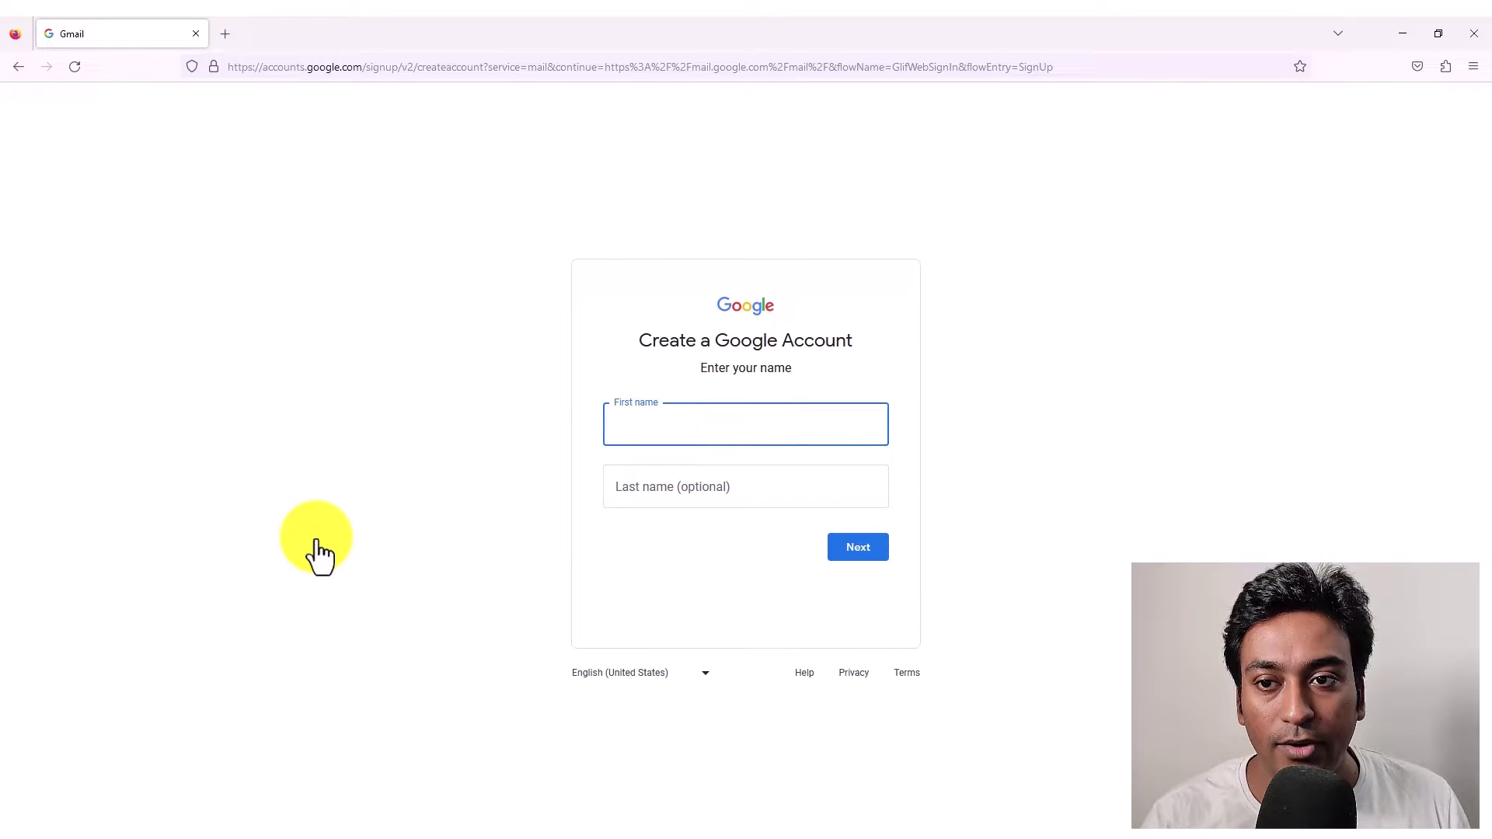
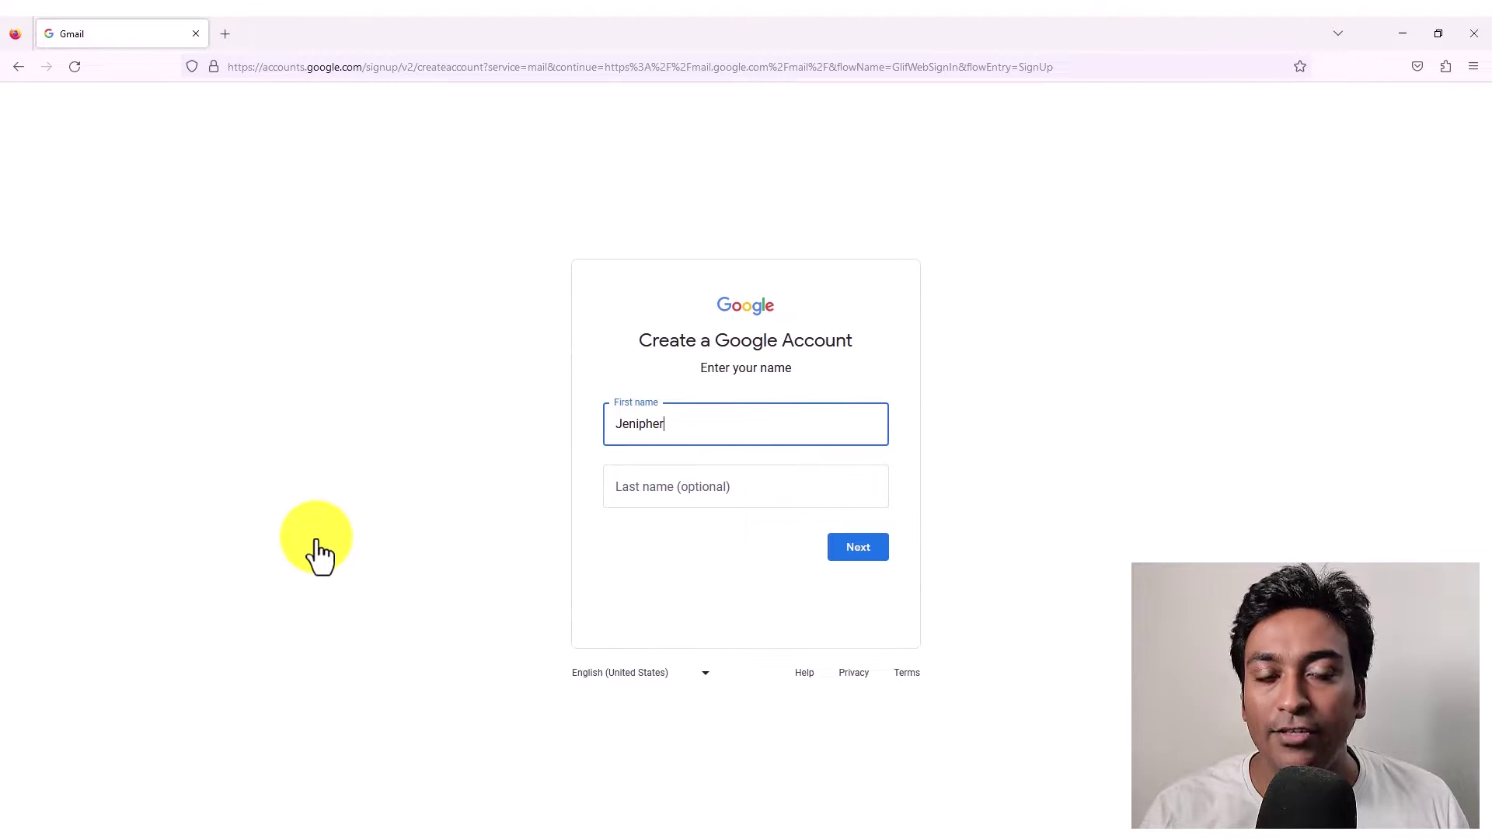
{"action": "key", "text": "Tab"}
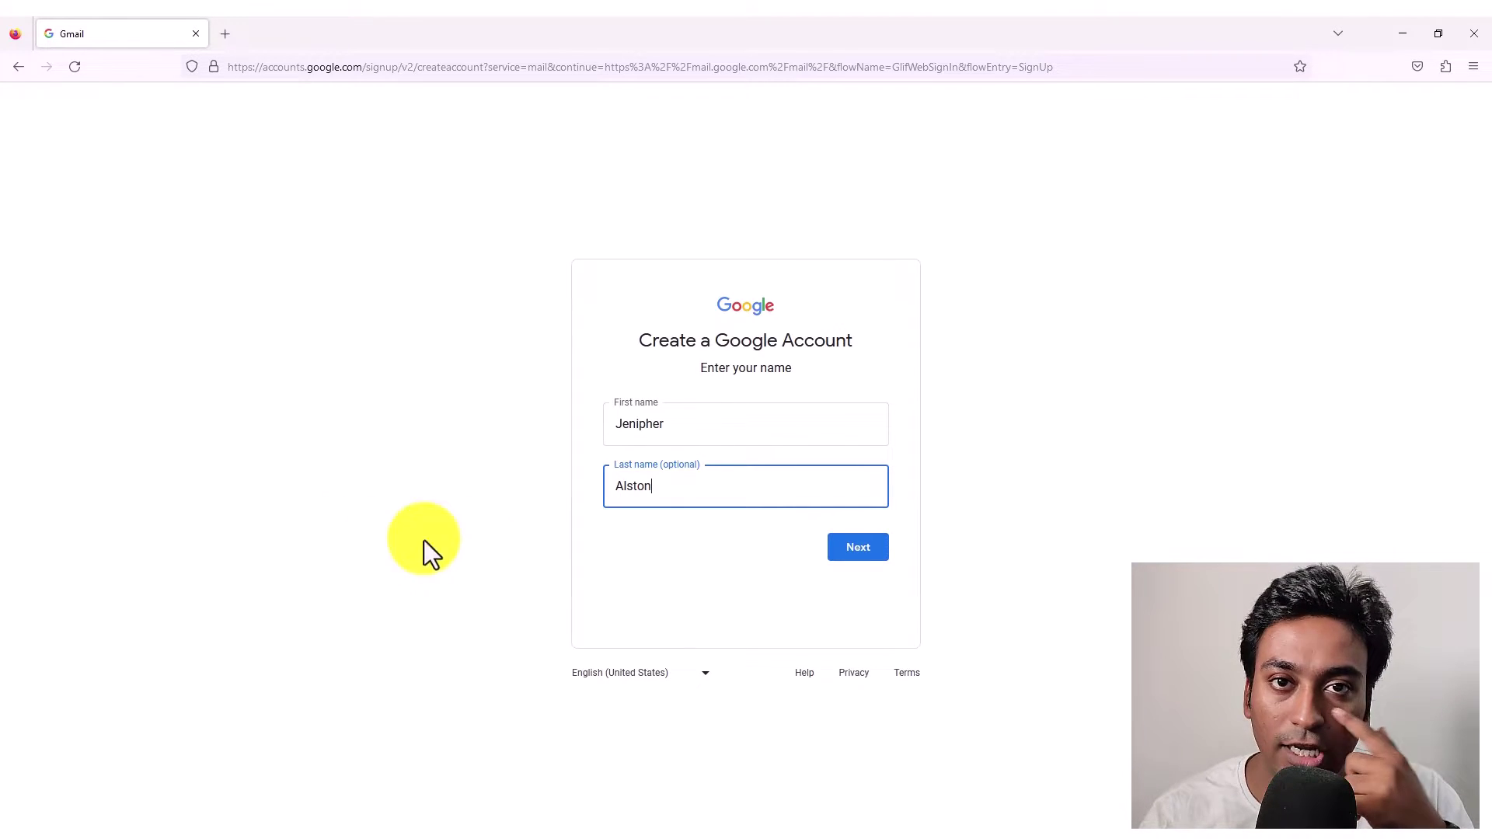
- Enter the birthday as 22 September 1999, choose gender Female, and continue
{"action": "left_click", "coordinate": [847, 548]}
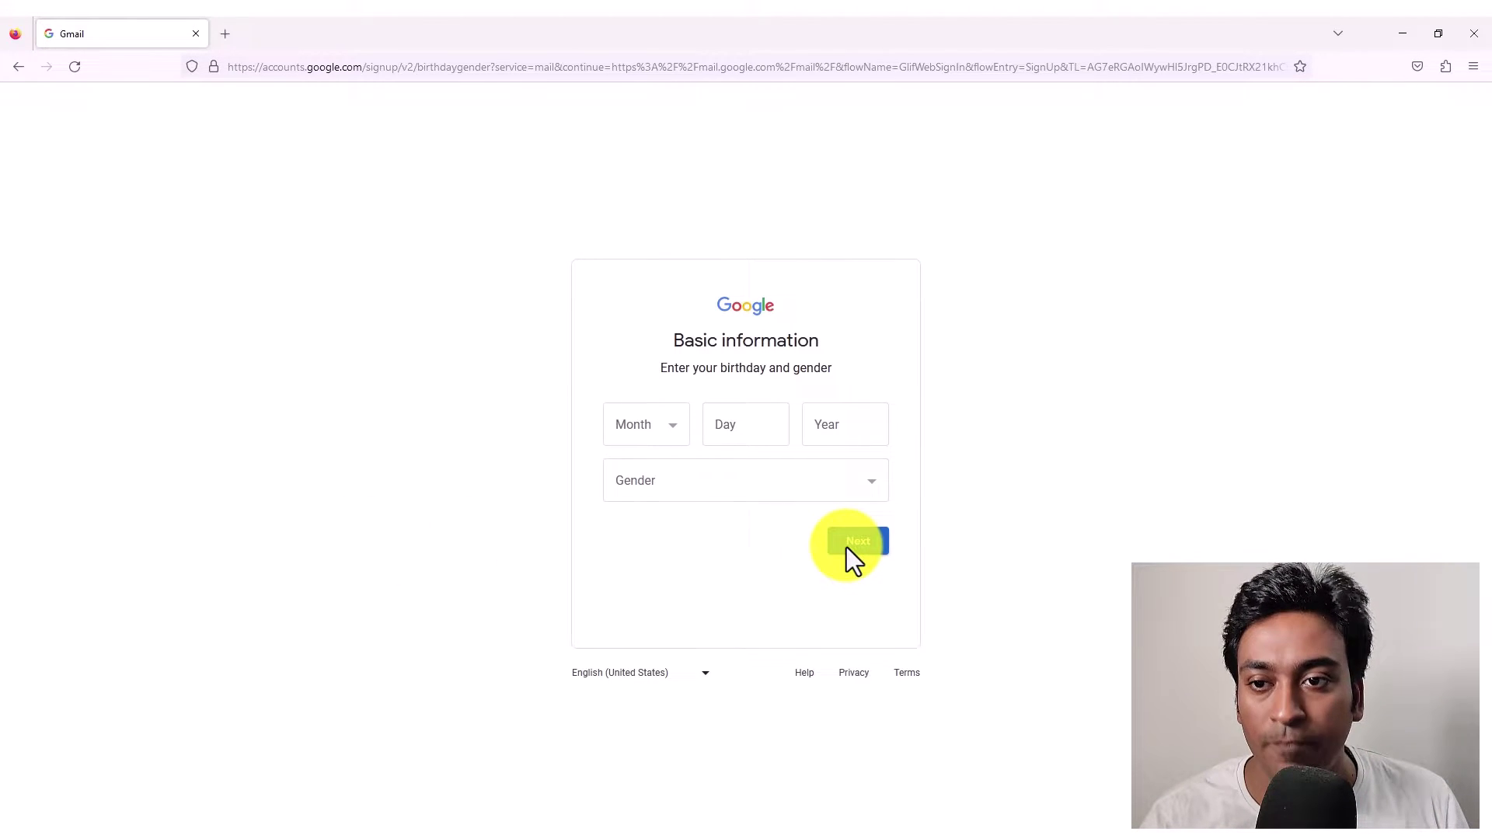
{"action": "left_click", "coordinate": [670, 432]}
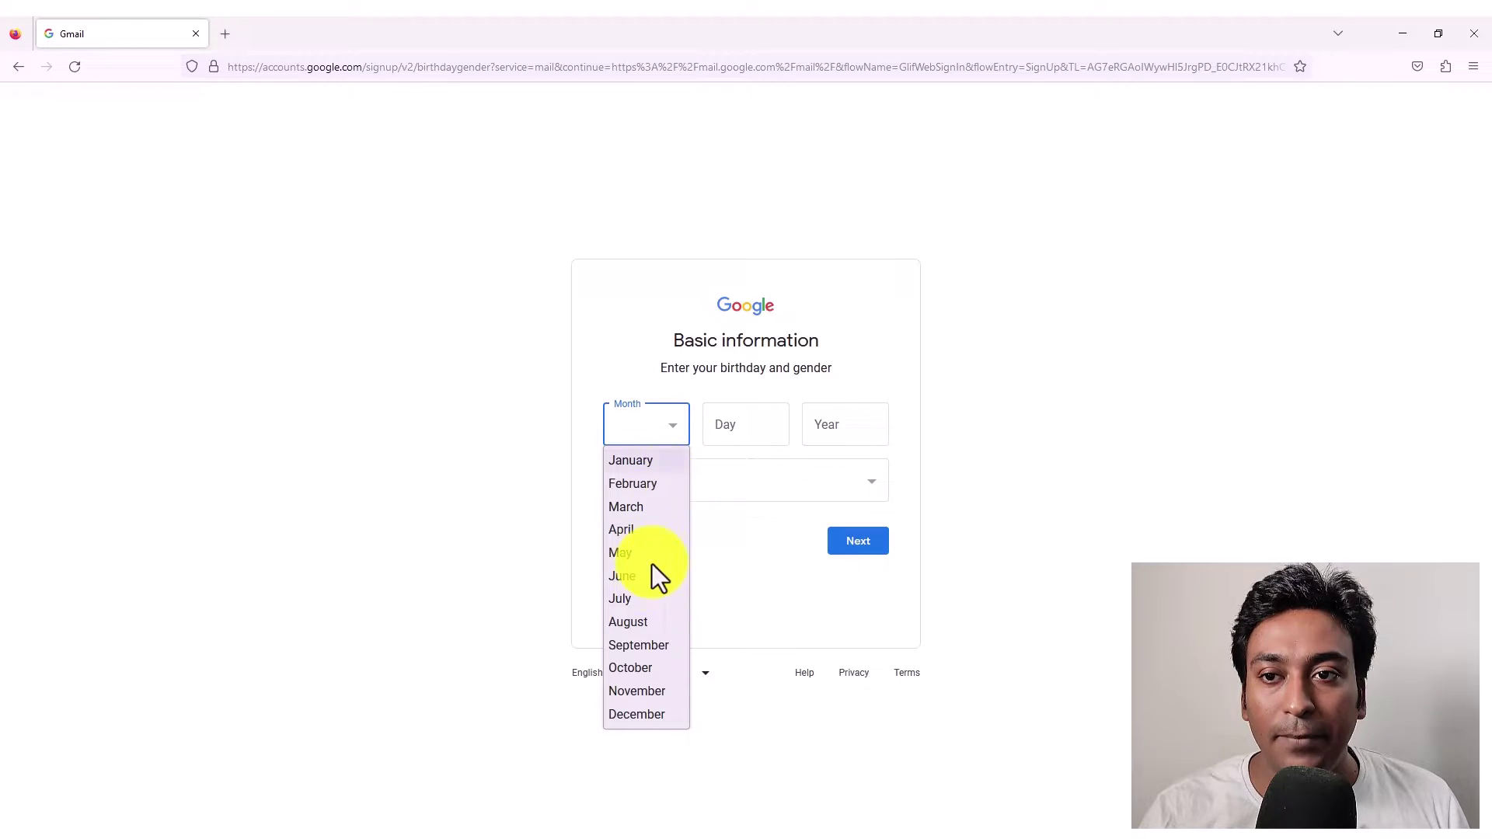
{"action": "left_click", "coordinate": [641, 646]}
{"action": "left_click", "coordinate": [734, 424]}
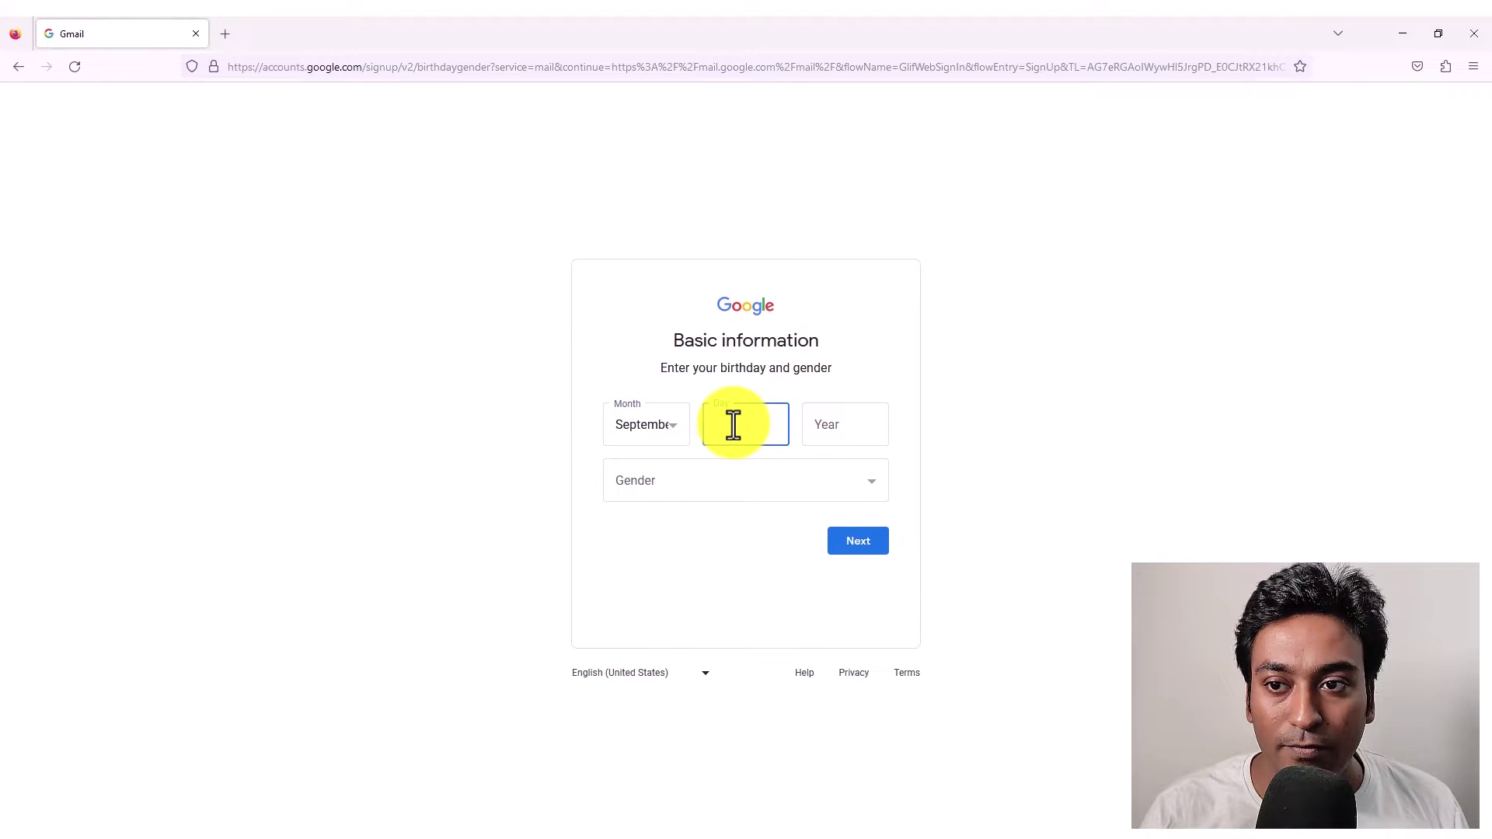
{"action": "type", "text": "22"}
{"action": "left_click", "coordinate": [813, 426]}
{"action": "type", "text": "199"}
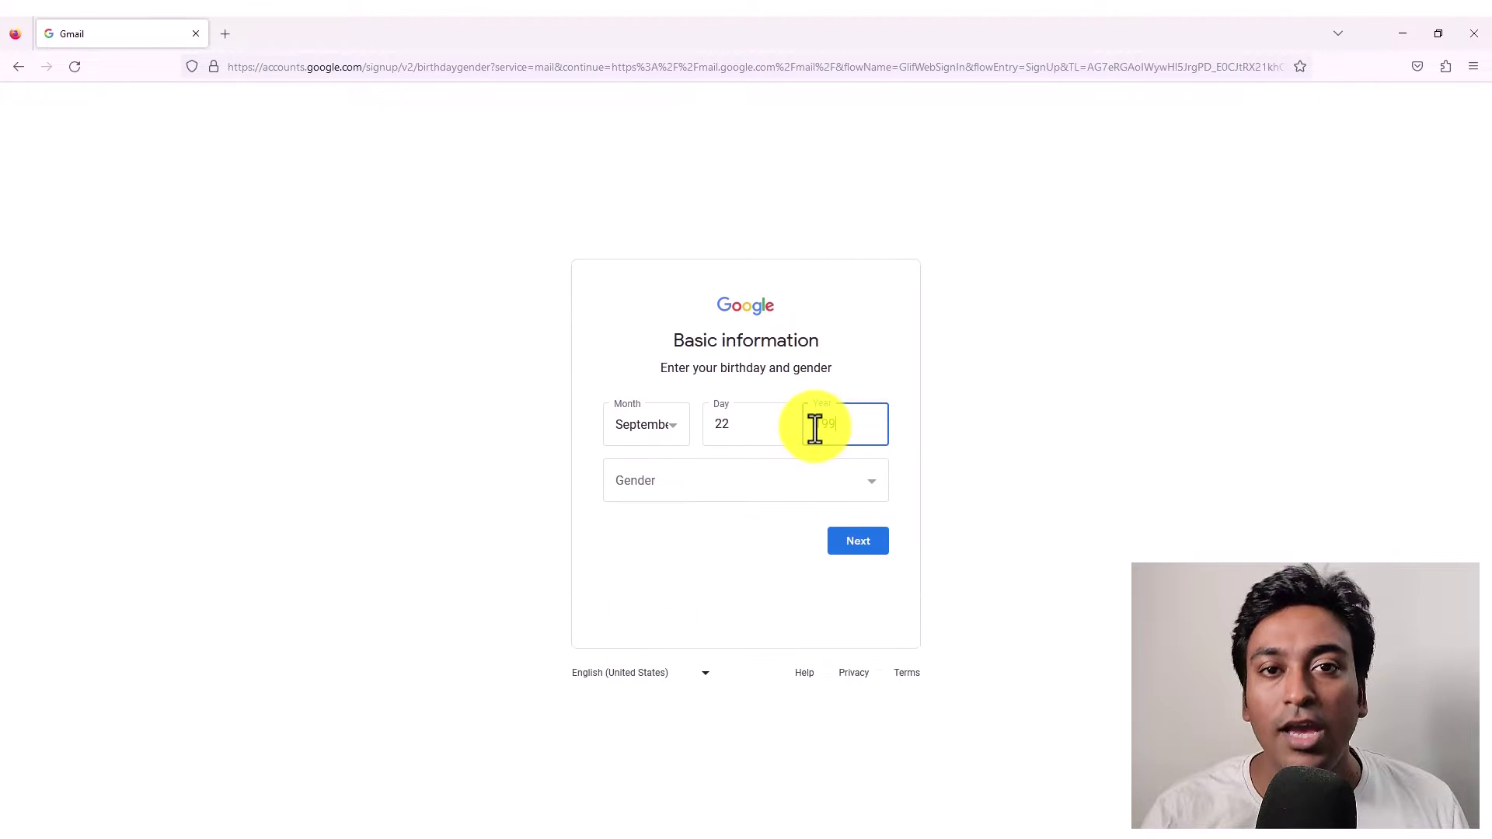
{"action": "type", "text": "9"}
{"action": "left_click", "coordinate": [808, 475]}
{"action": "left_click", "coordinate": [729, 517]}
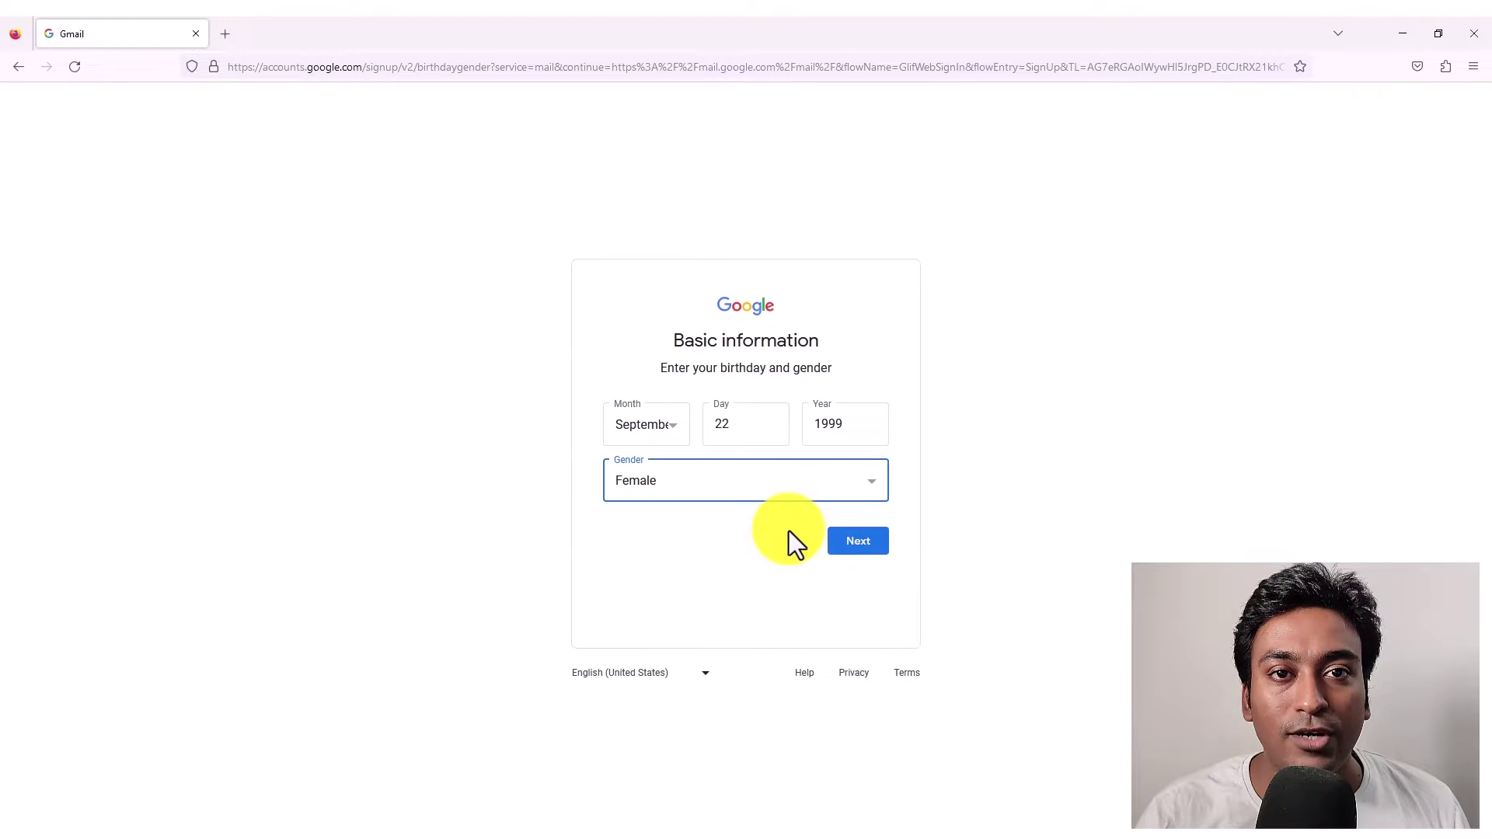
{"action": "left_click", "coordinate": [847, 544]}
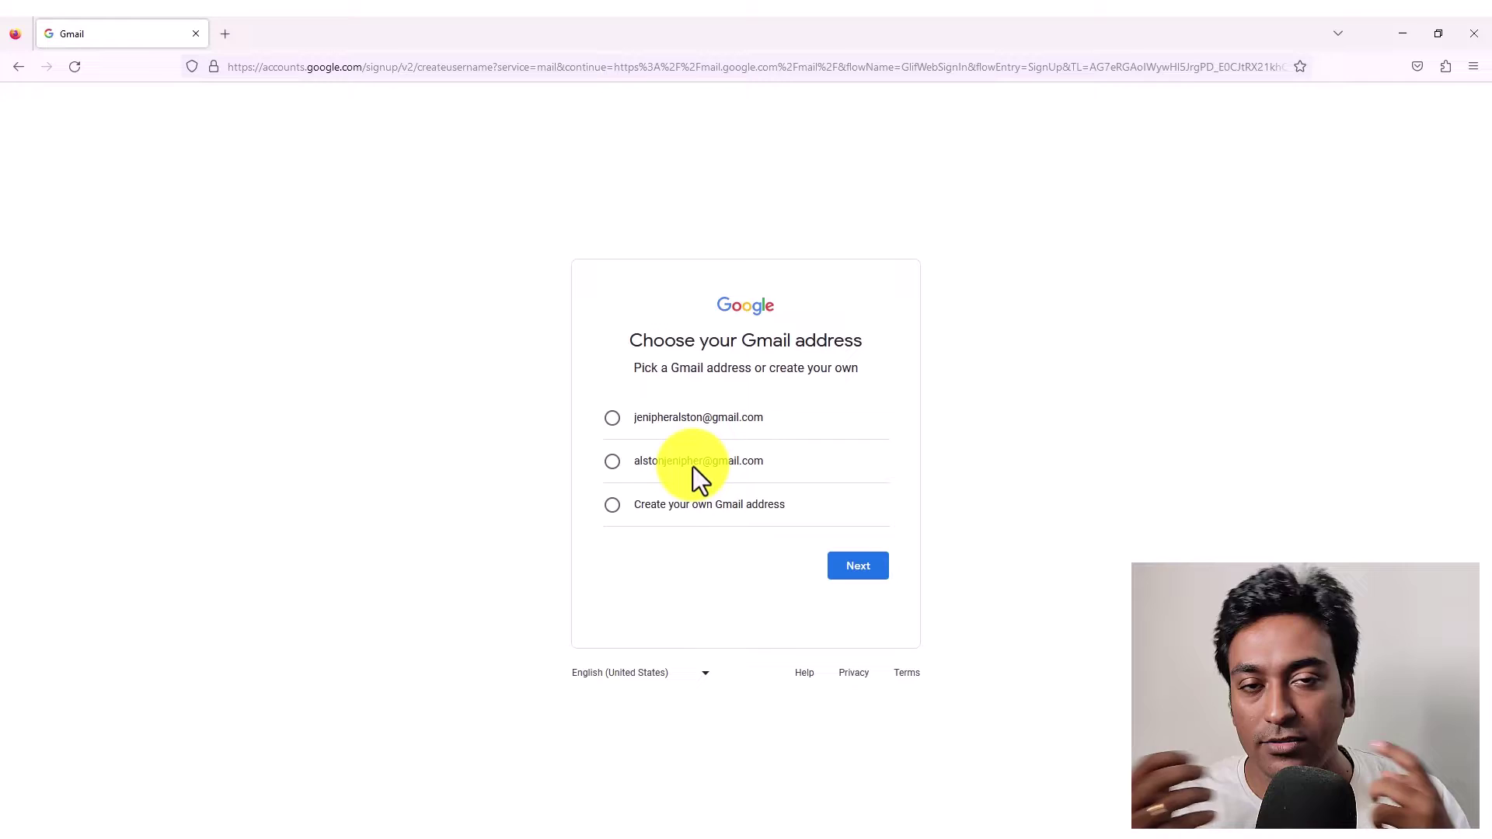
- Create a custom Gmail username, fixing a typo, and submit it
{"action": "left_click", "coordinate": [688, 522]}
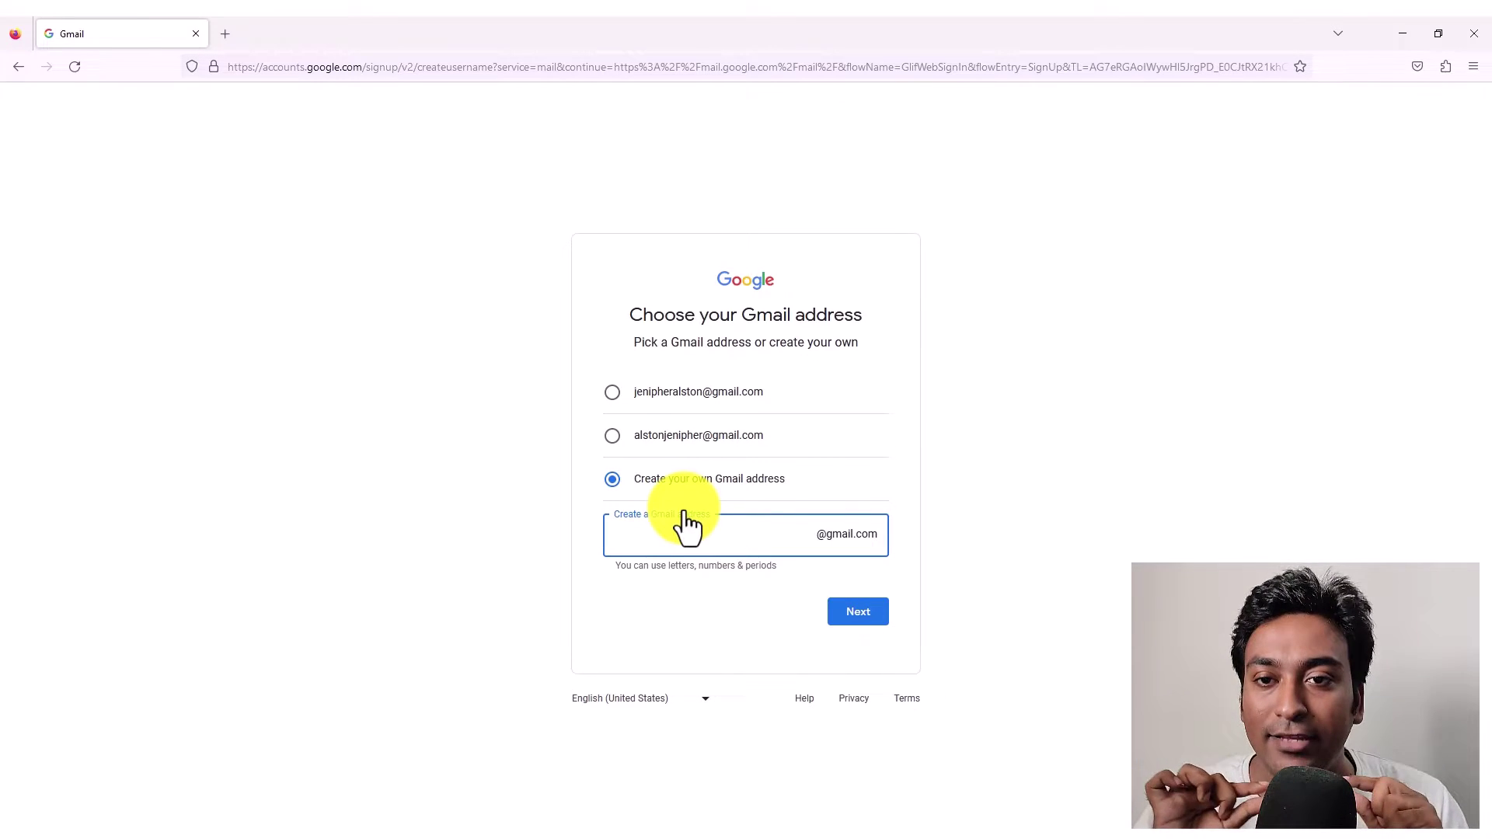
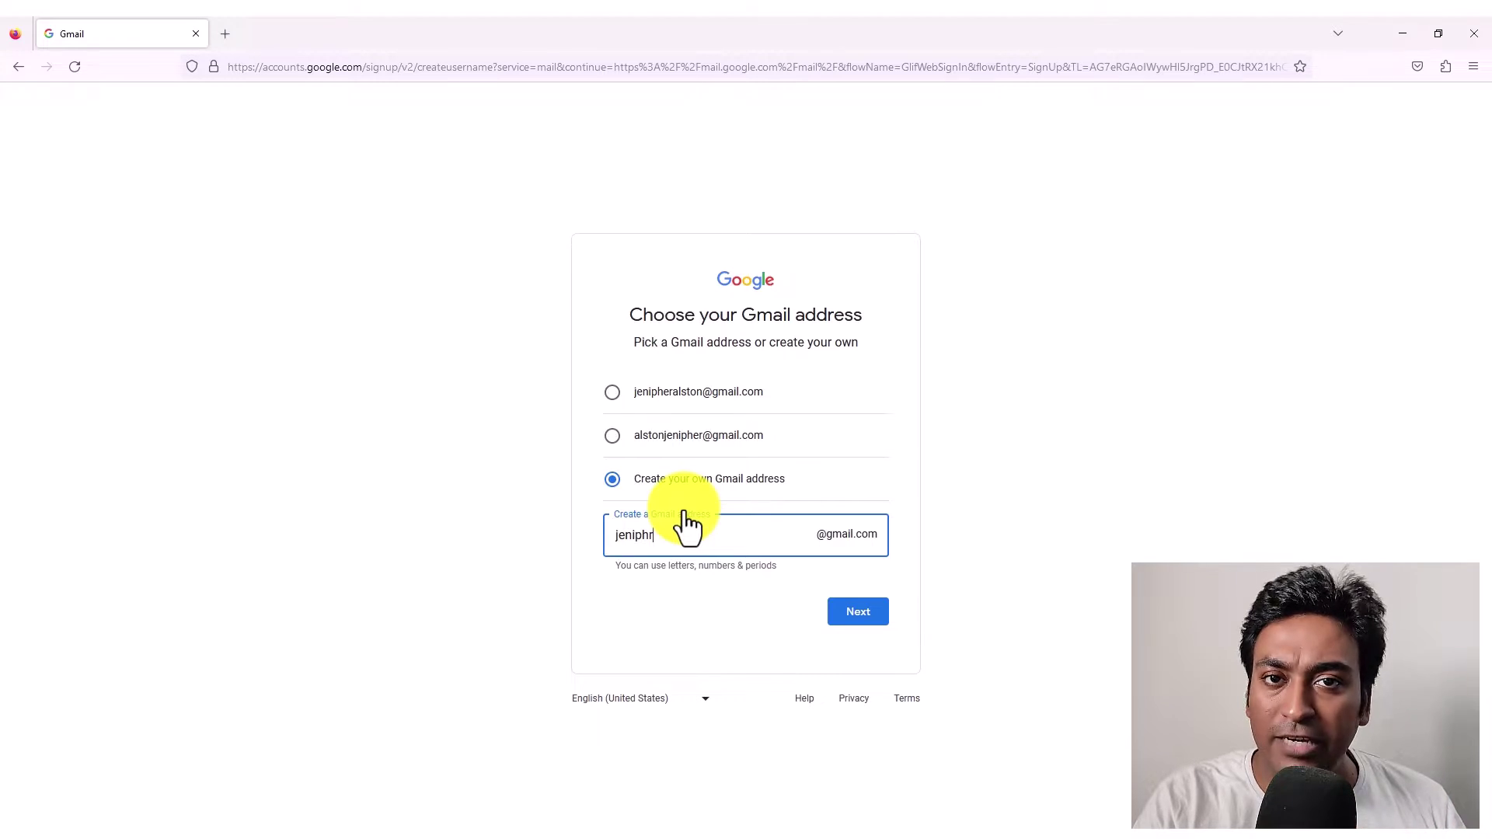
{"action": "key", "text": "Return"}
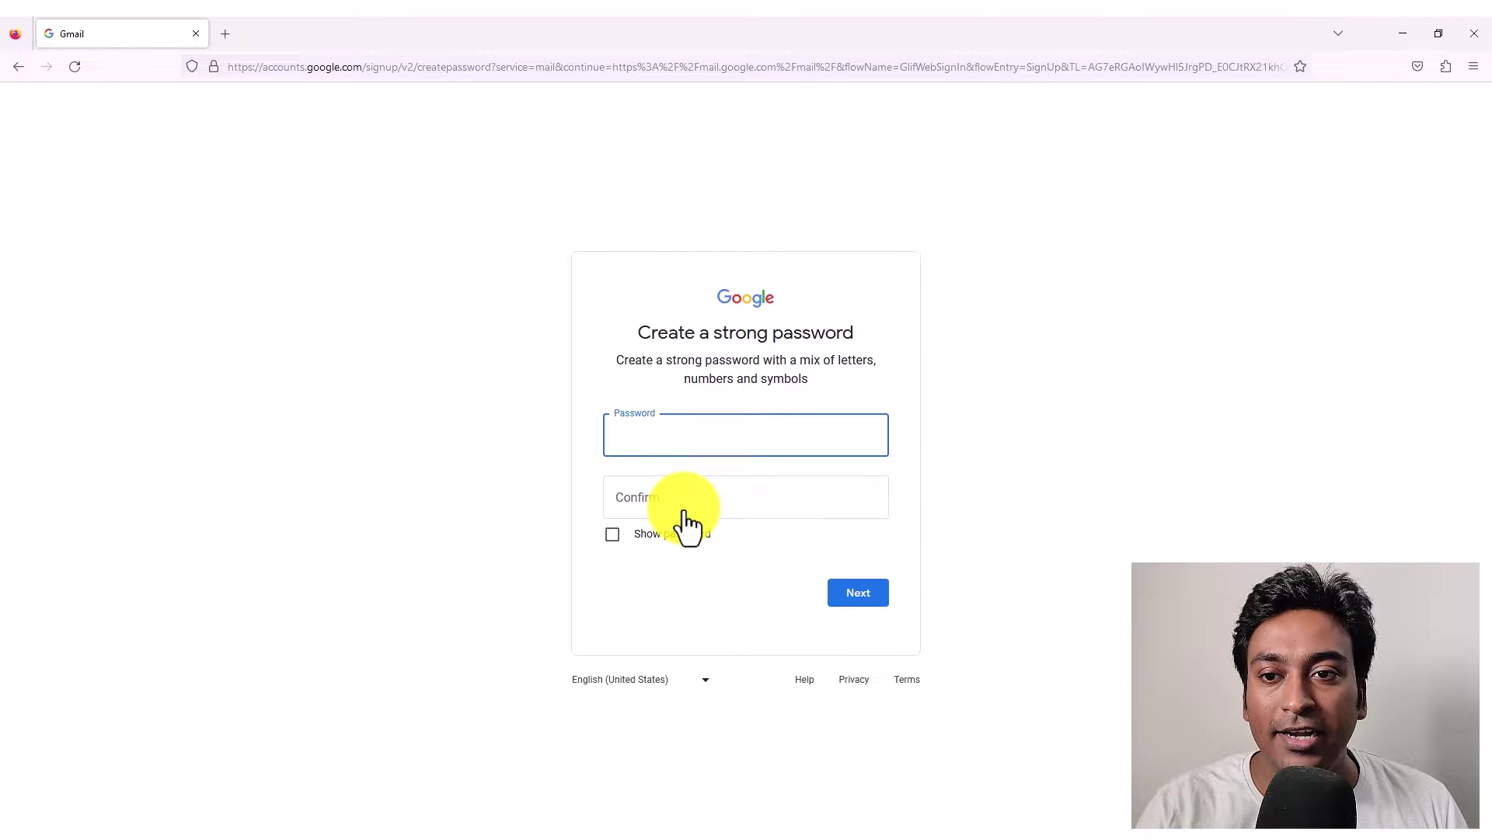
- Enter the account password, confirm it in the second field, and continue
{"action": "type", "text": "•••••"}
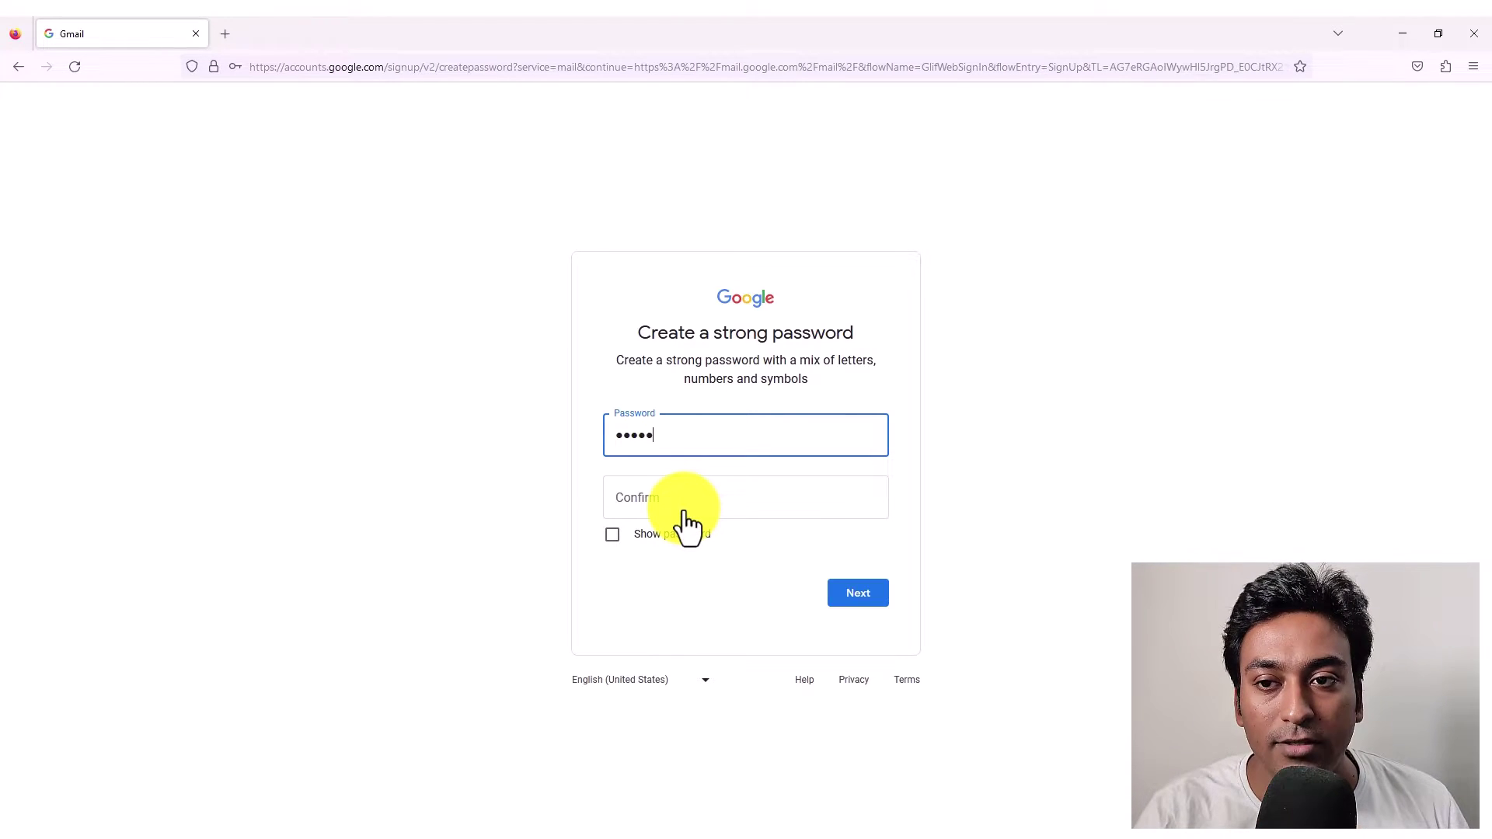
{"action": "type", "text": "••••"}
{"action": "left_click", "coordinate": [685, 512]}
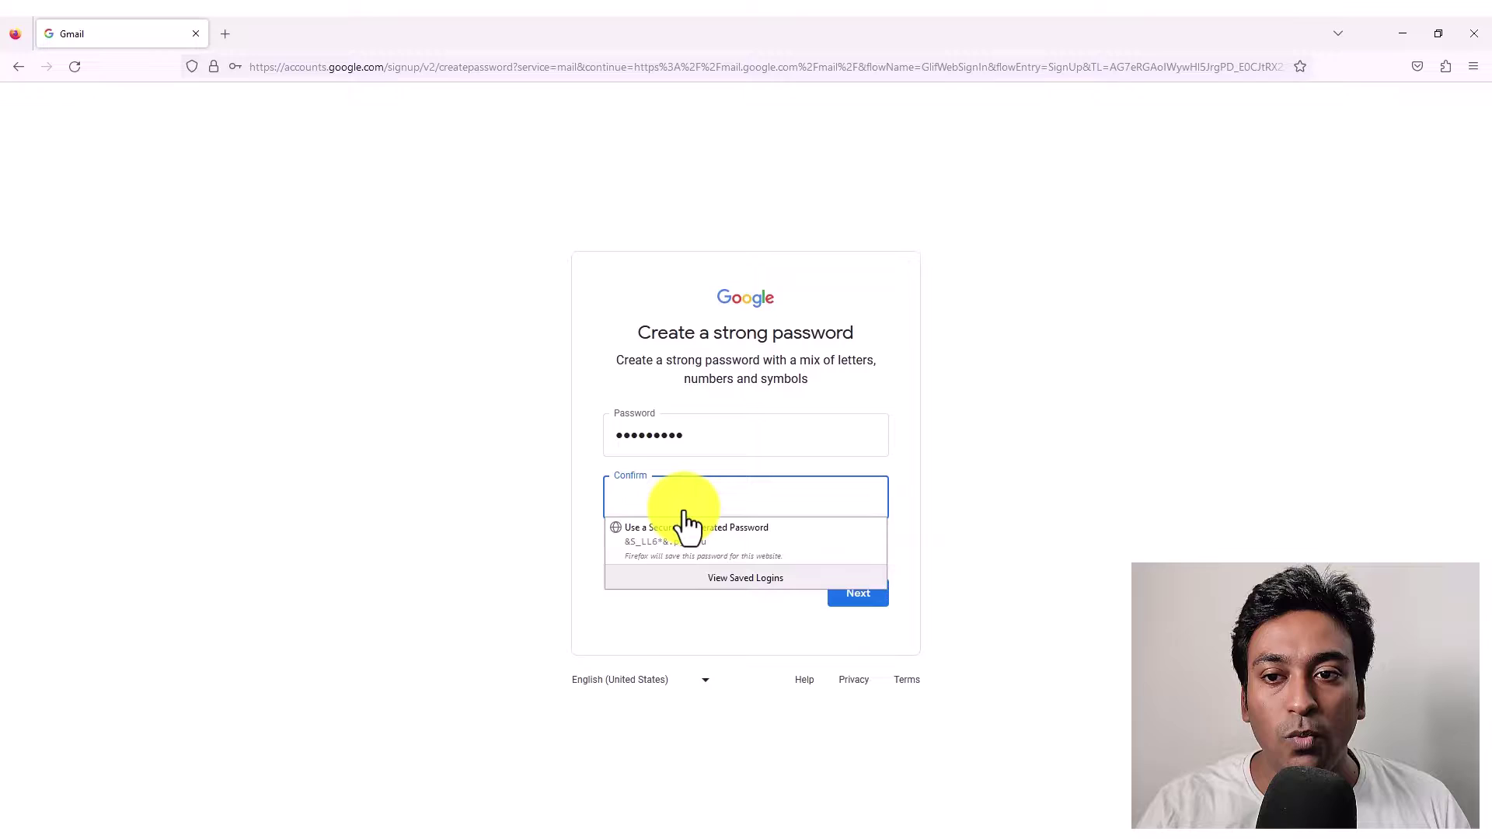
{"action": "type", "text": "••••"}
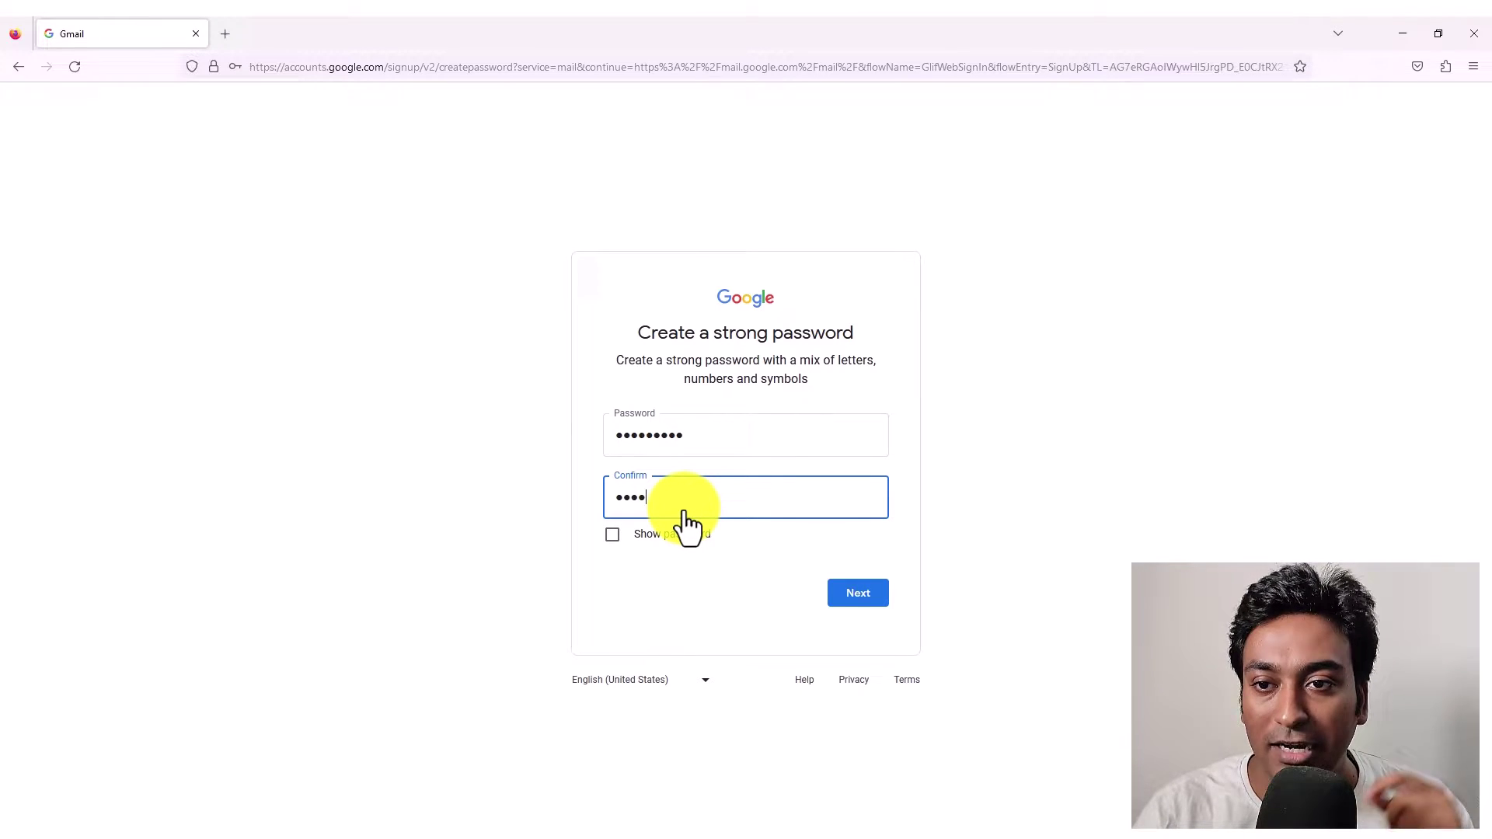
{"action": "type", "text": "•••••"}
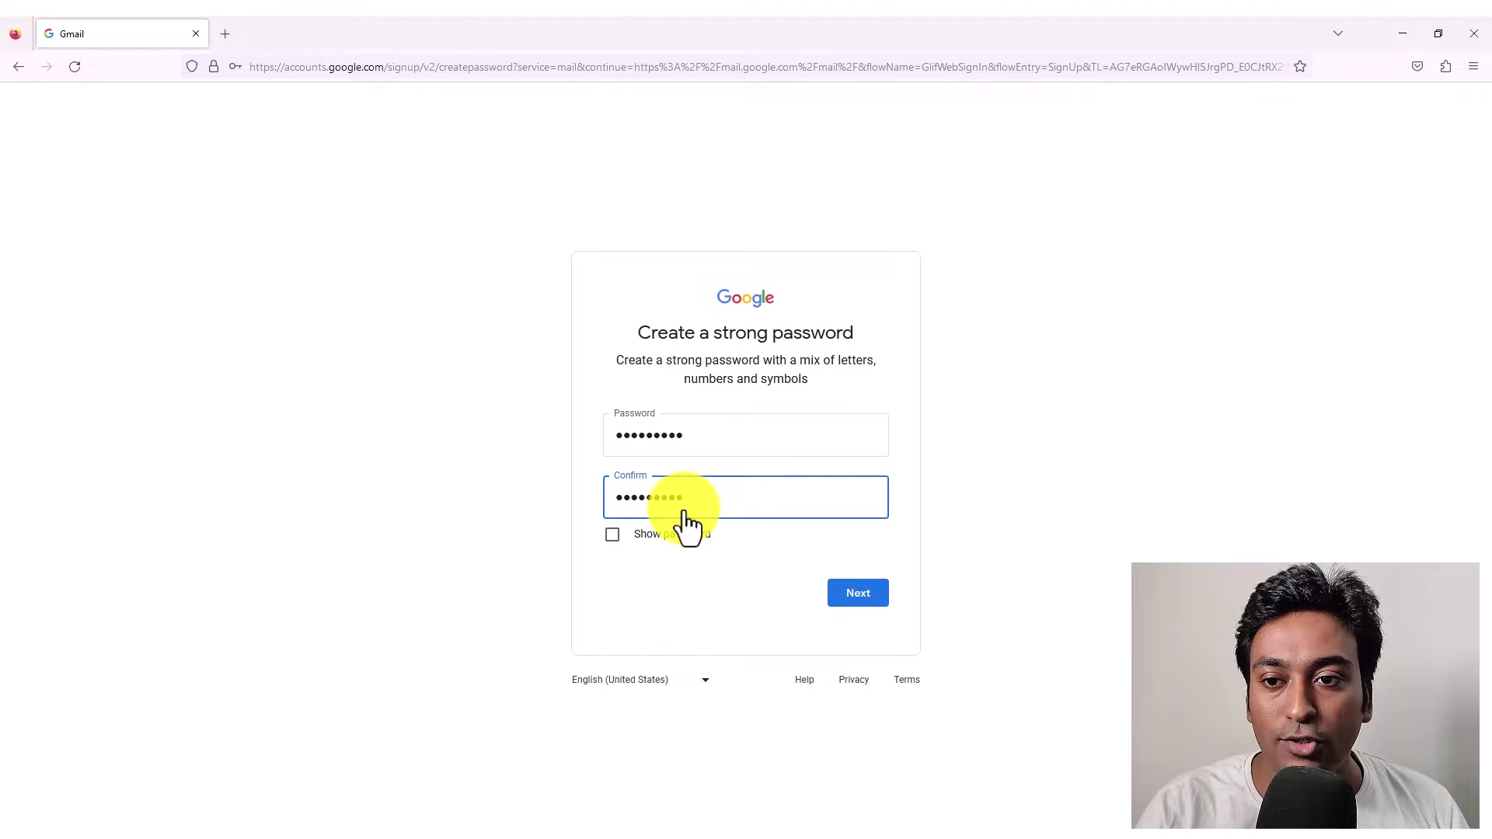
{"action": "left_click", "coordinate": [849, 598]}
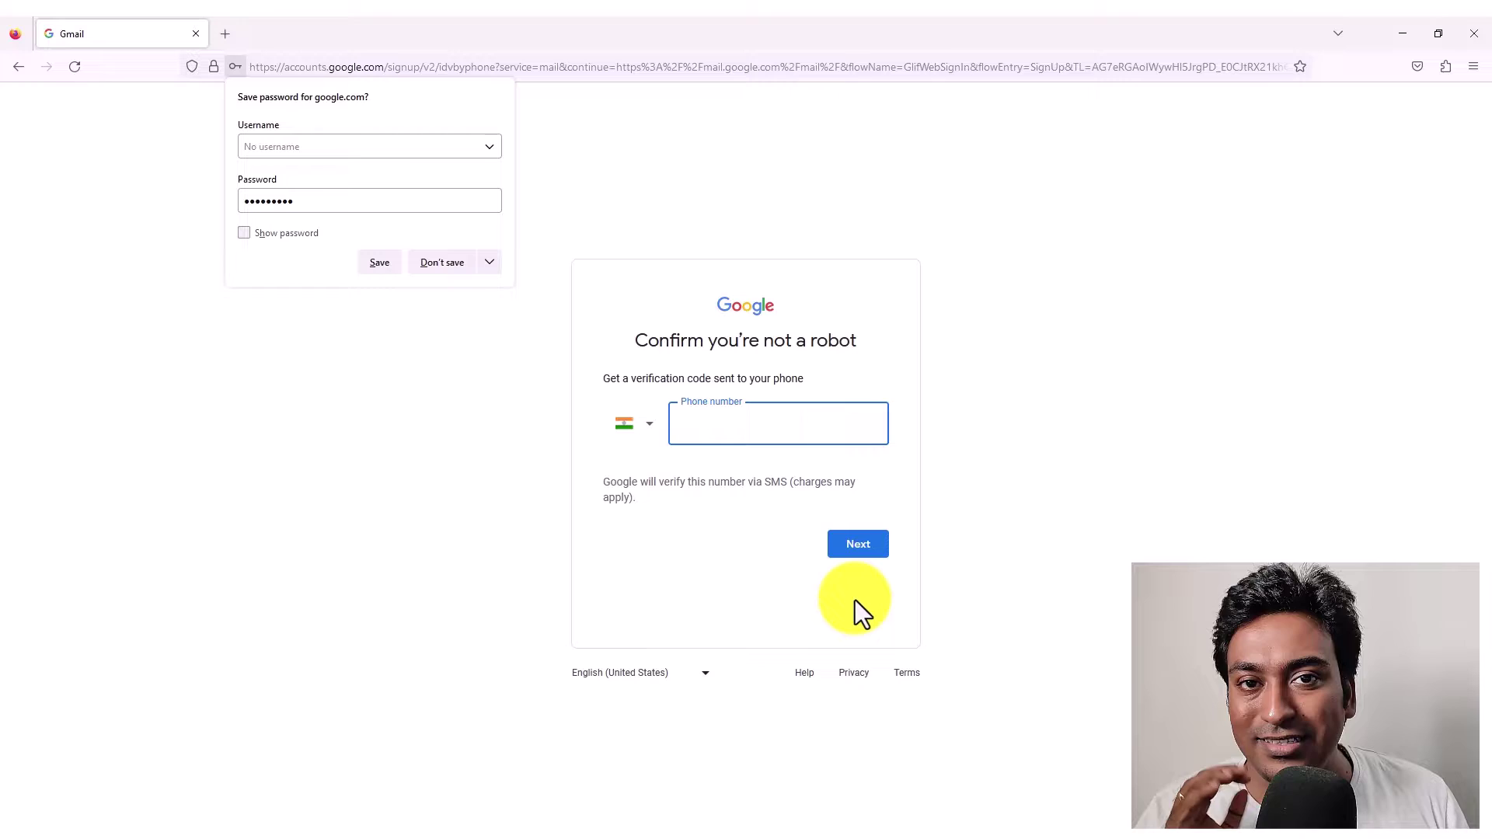
- Decline Firefox's save-password offer and request an SMS code for the entered phone number
{"action": "left_click", "coordinate": [437, 265]}
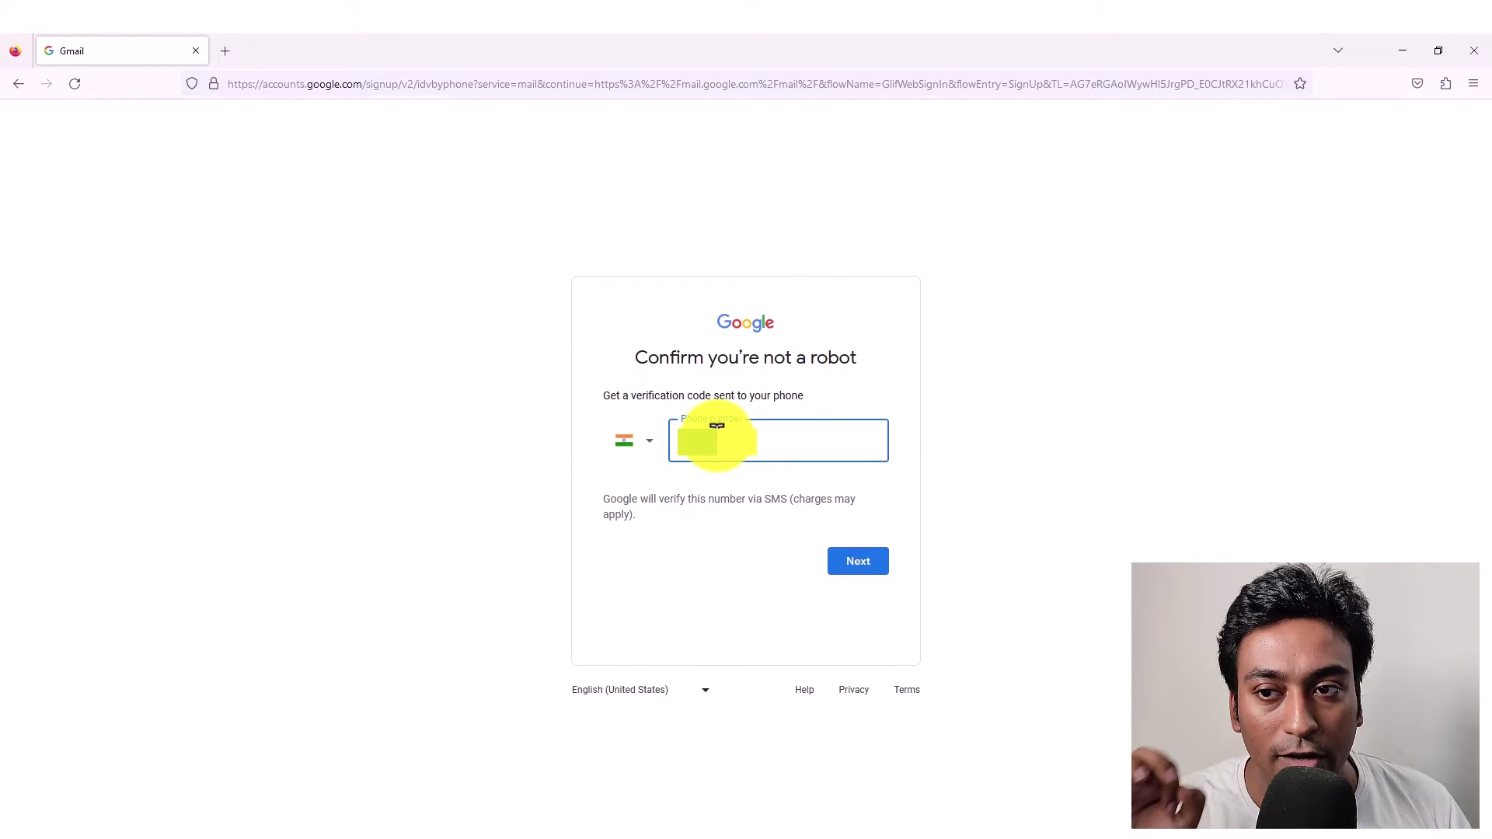
{"action": "left_click", "coordinate": [855, 575]}
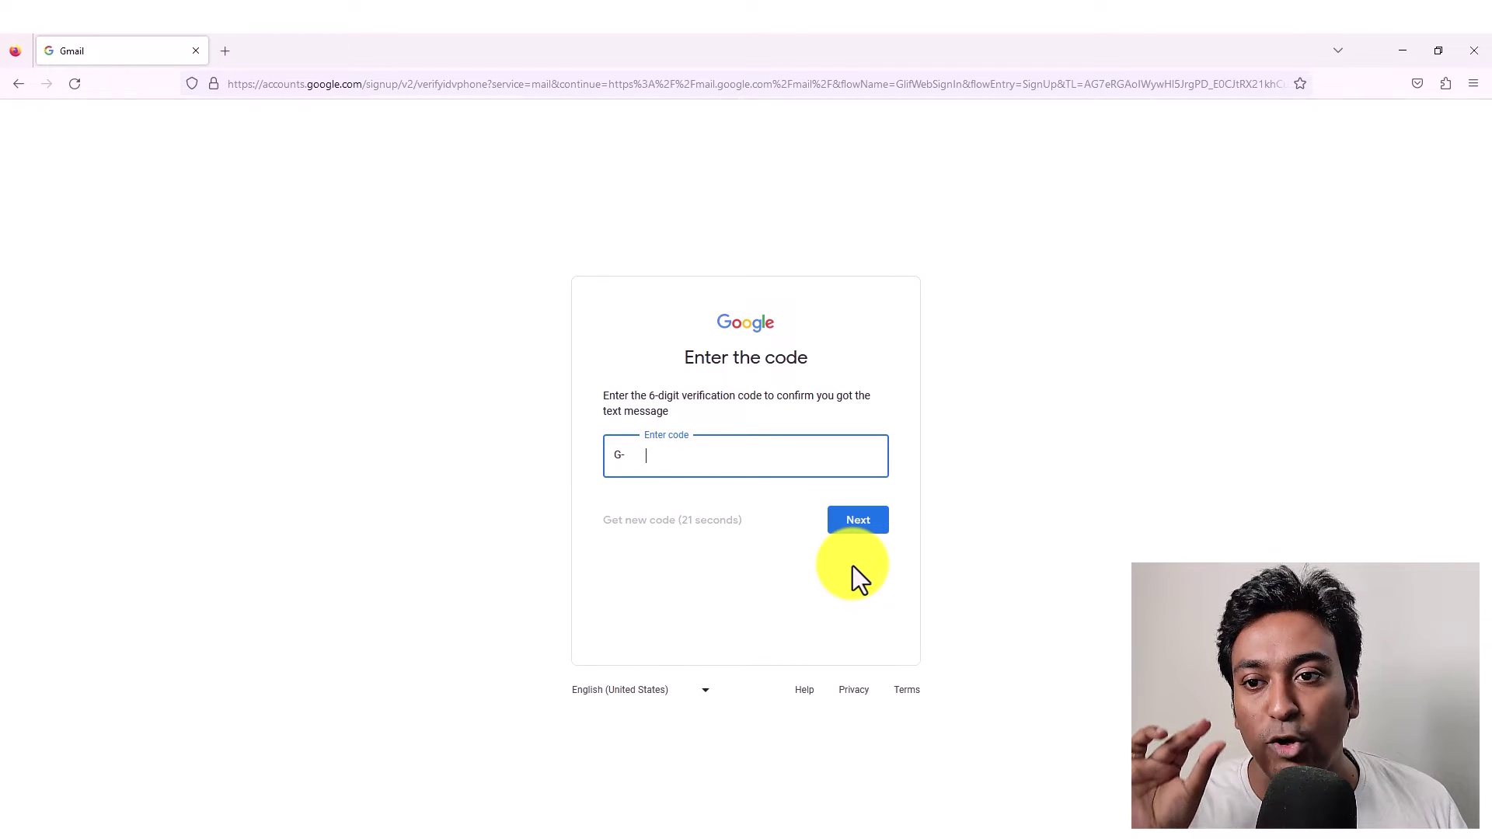
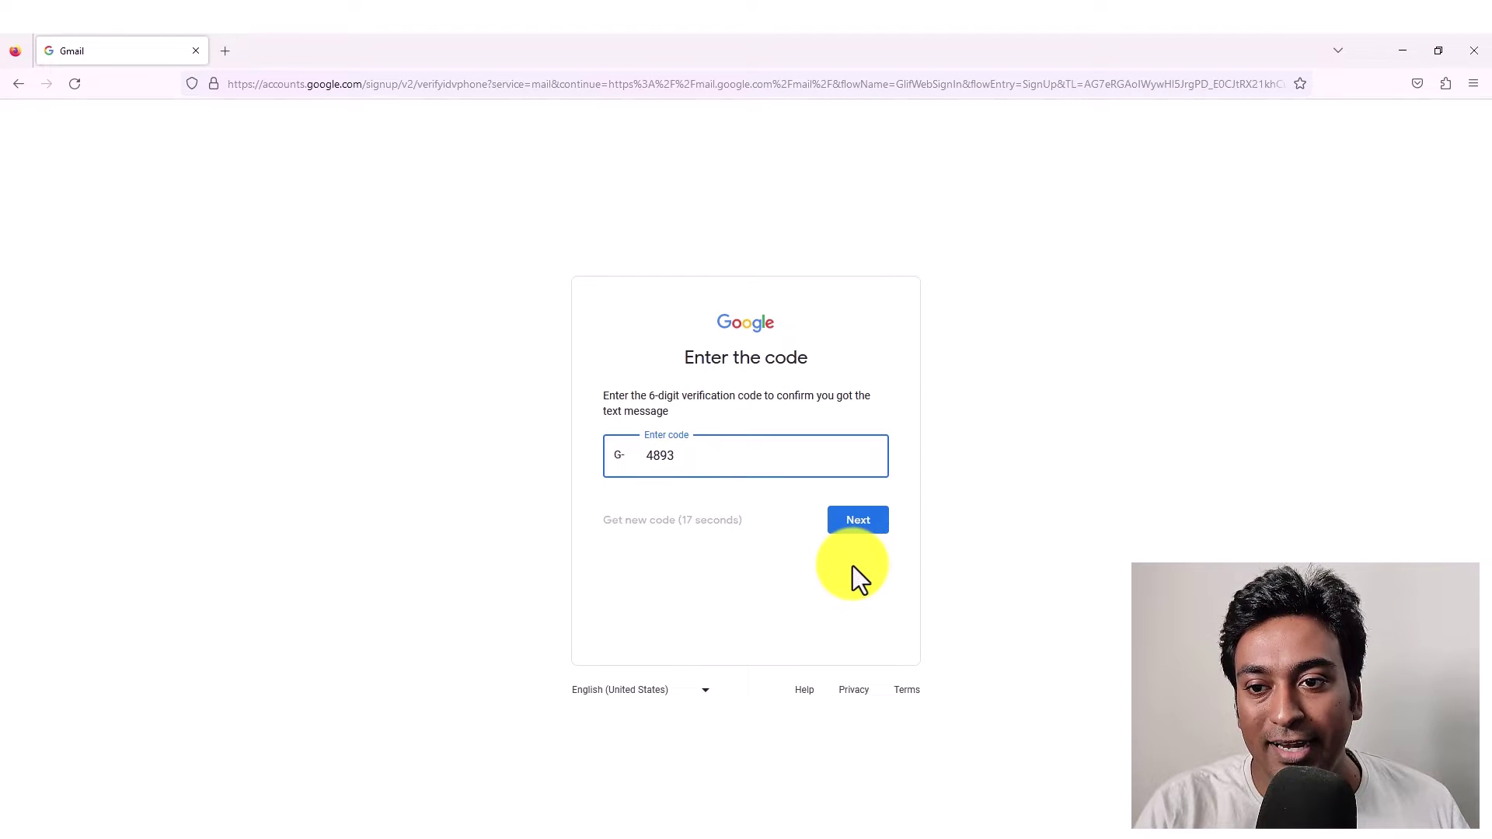
- Enter the 6-digit SMS verification code and submit it
{"action": "left_click", "coordinate": [854, 530]}
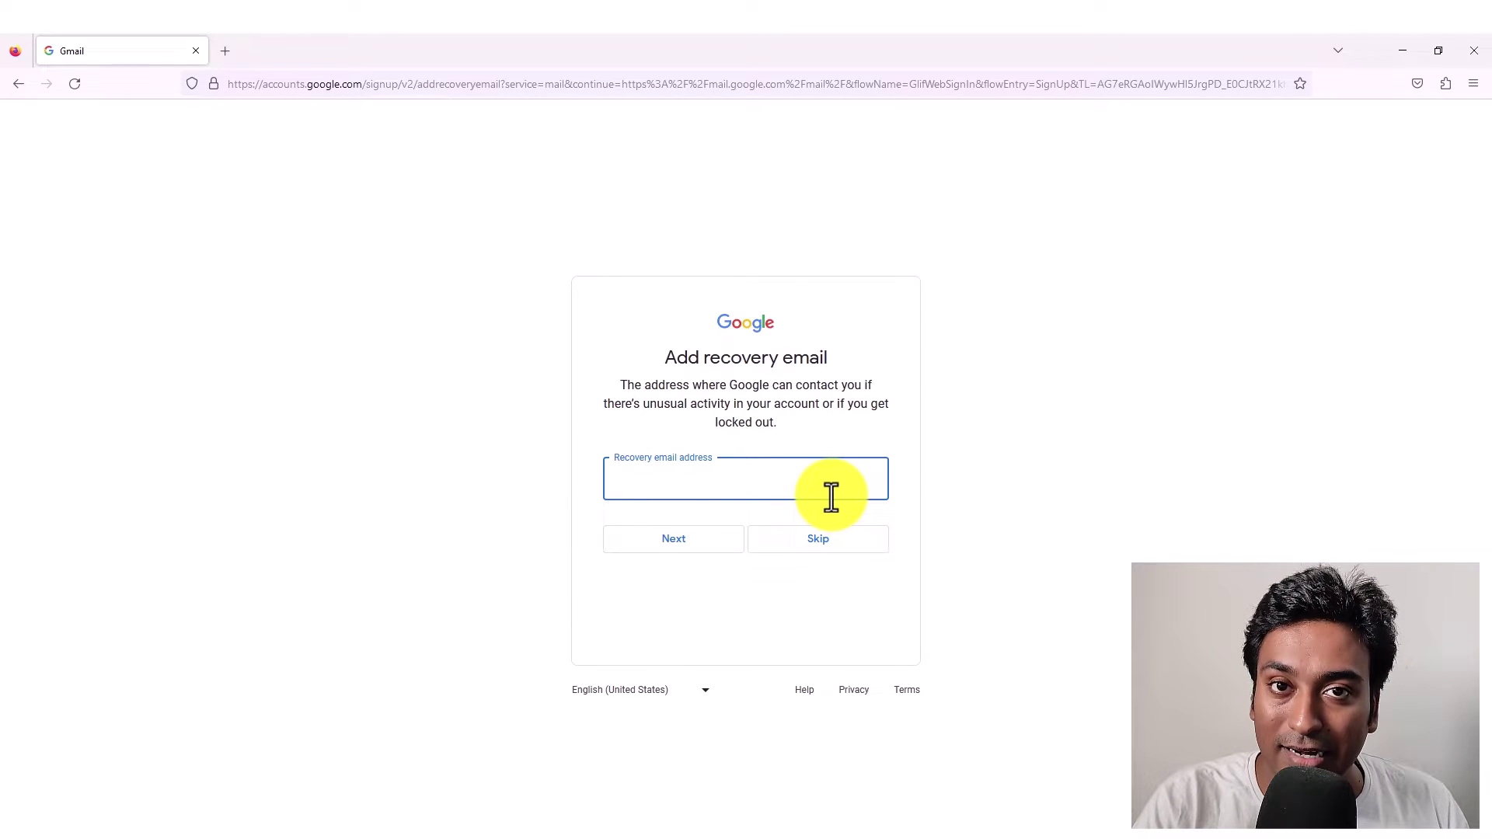
- Enter a recovery email address and continue
{"action": "type", "text": "a"}
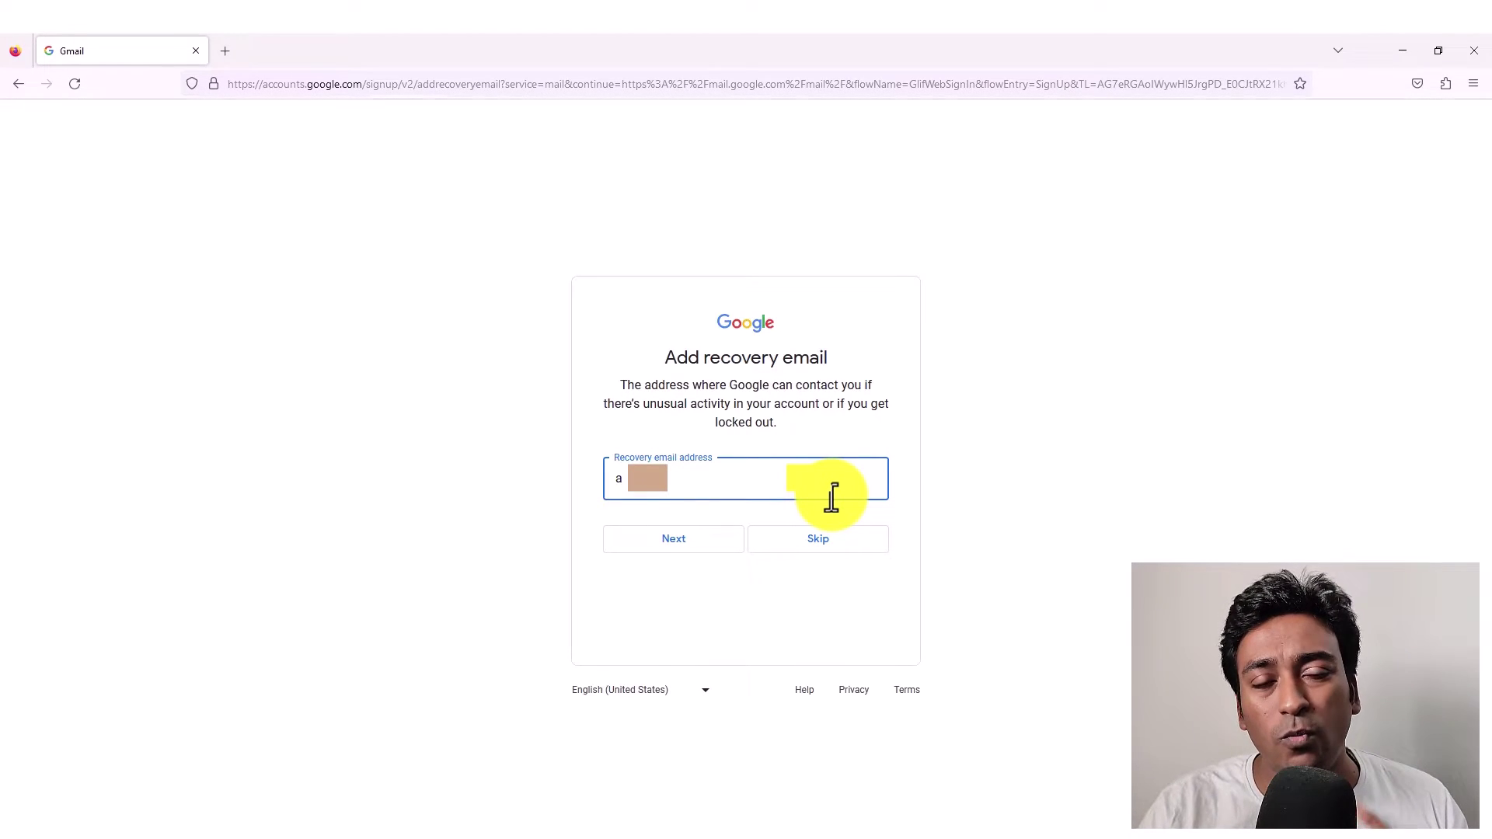
{"action": "type", "text": "bcdef"}
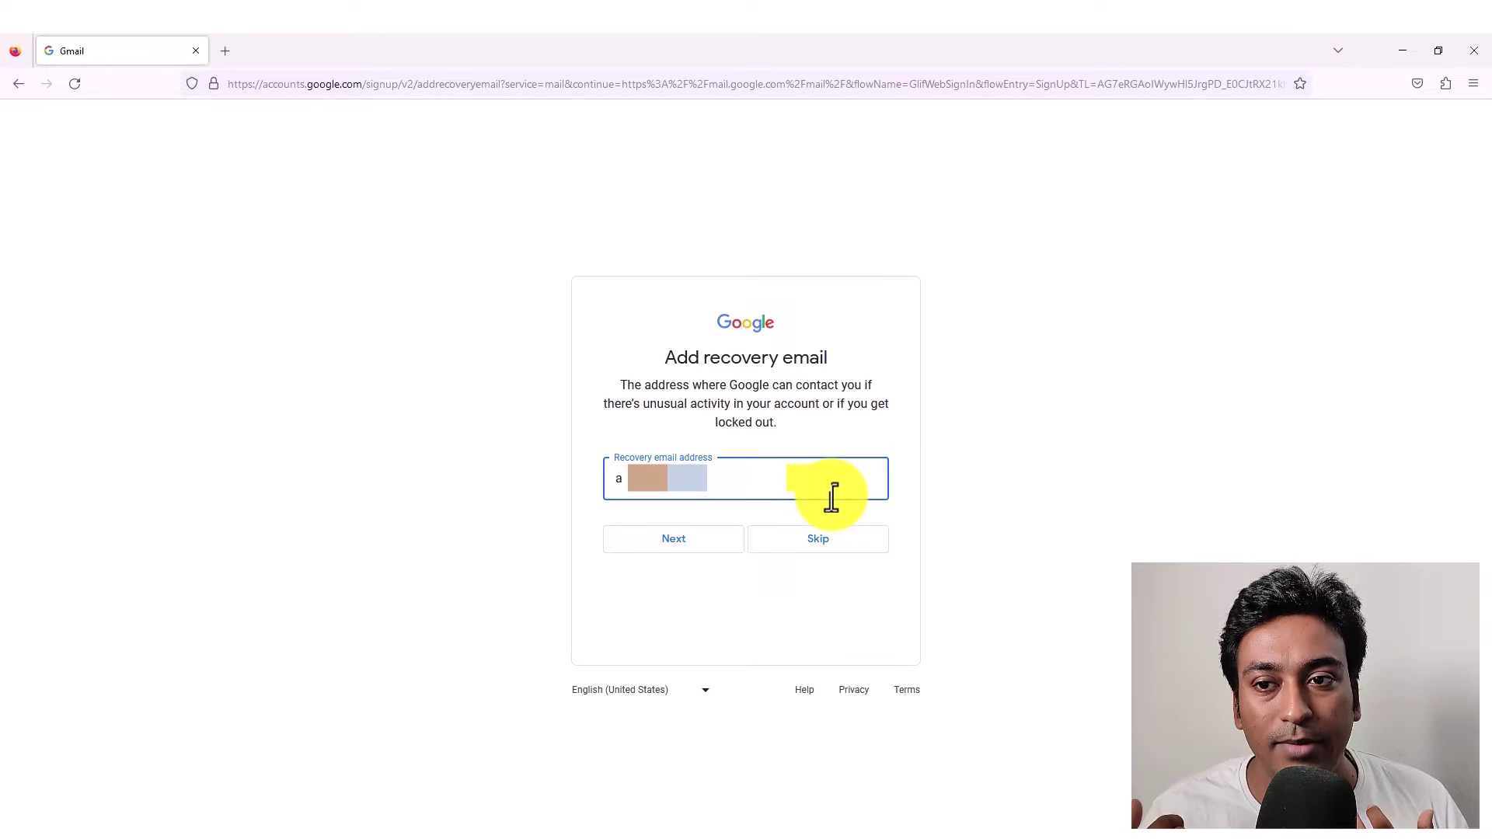
{"action": "type", "text": "@gmail"}
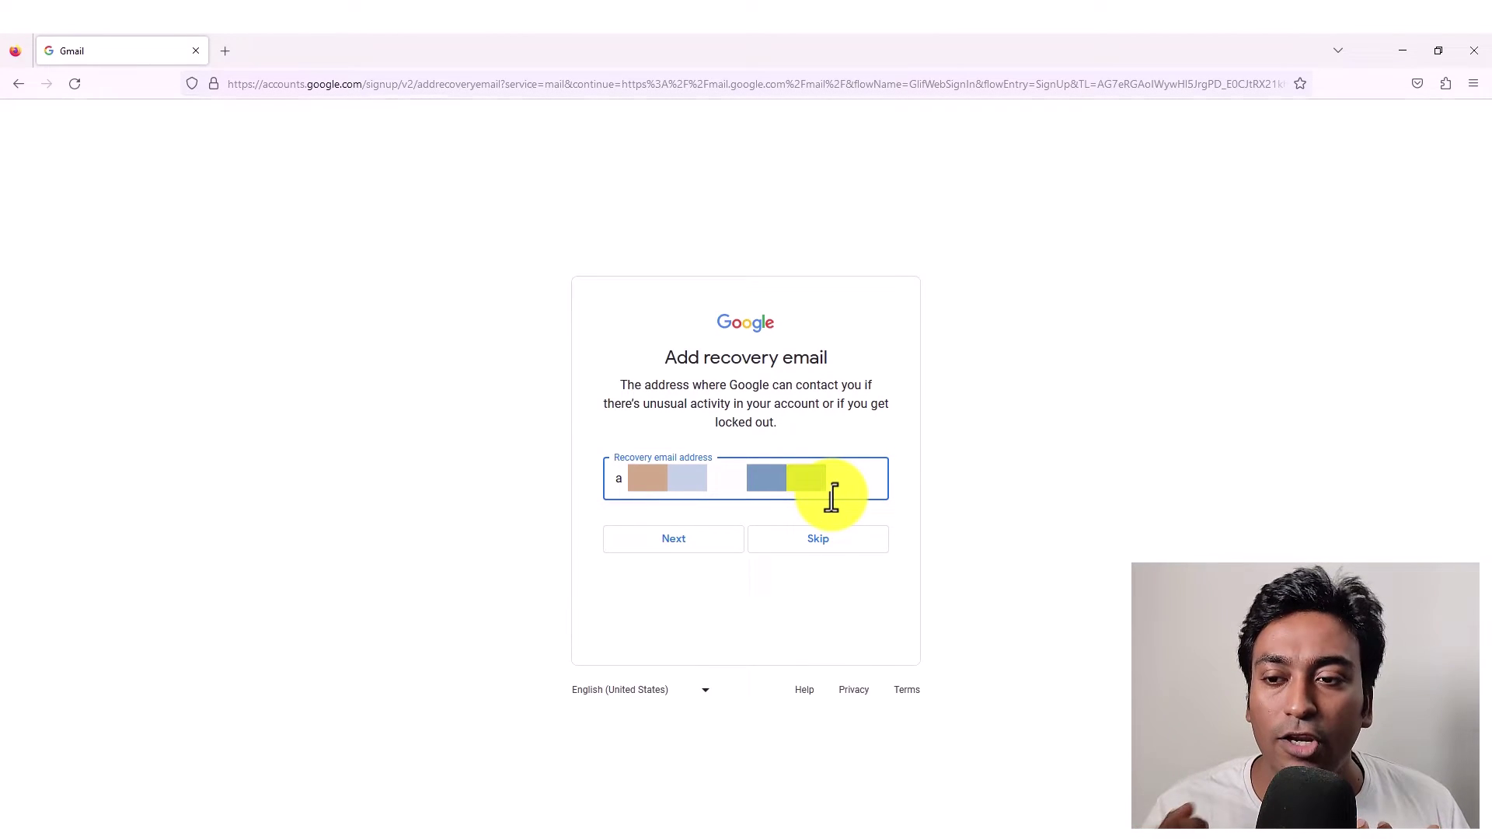
{"action": "left_click", "coordinate": [705, 551]}
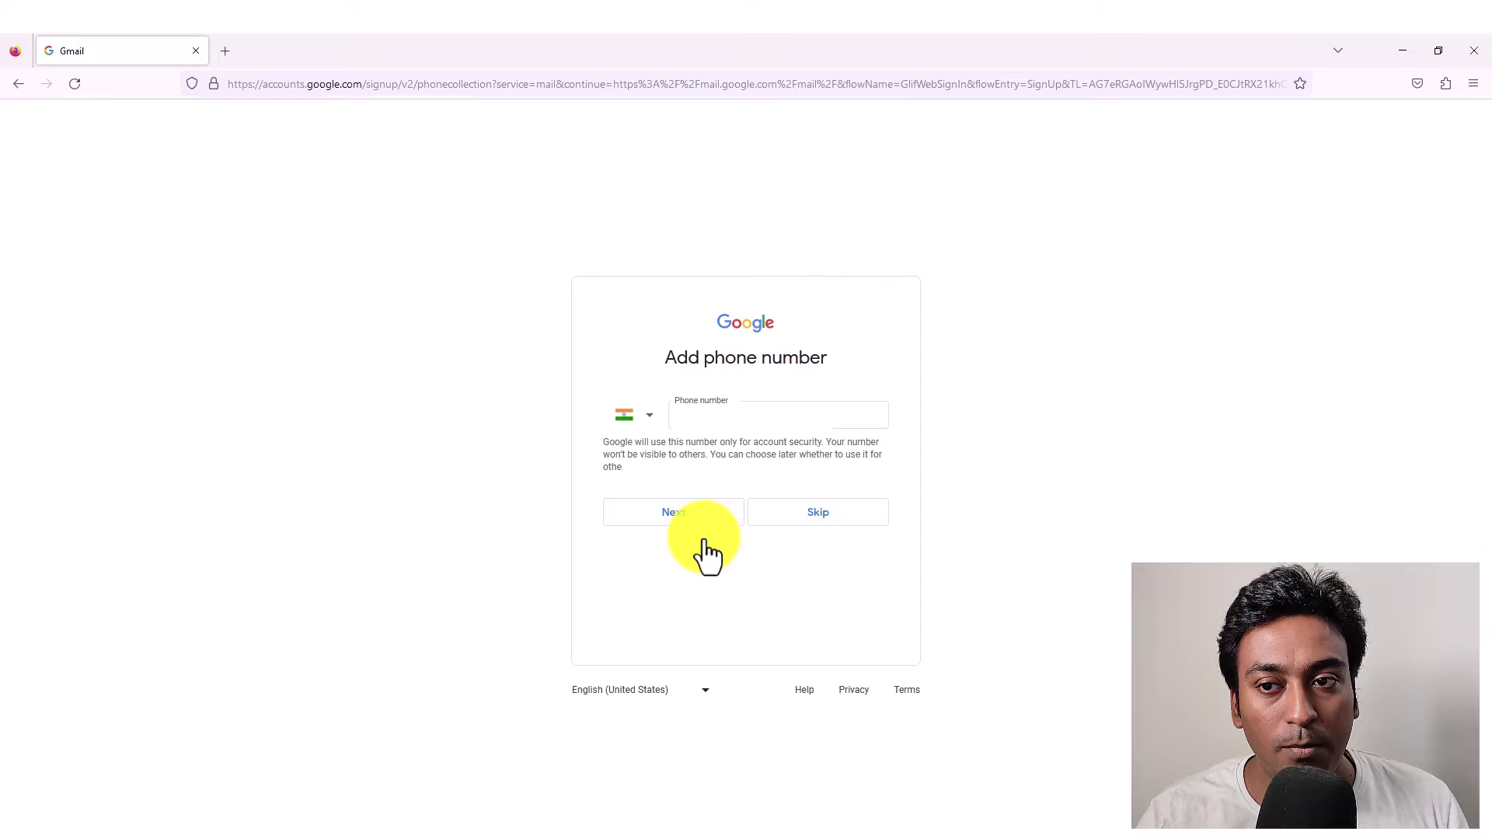
- Continue past the Add phone number page to Get more from your number
{"action": "left_click", "coordinate": [689, 519]}
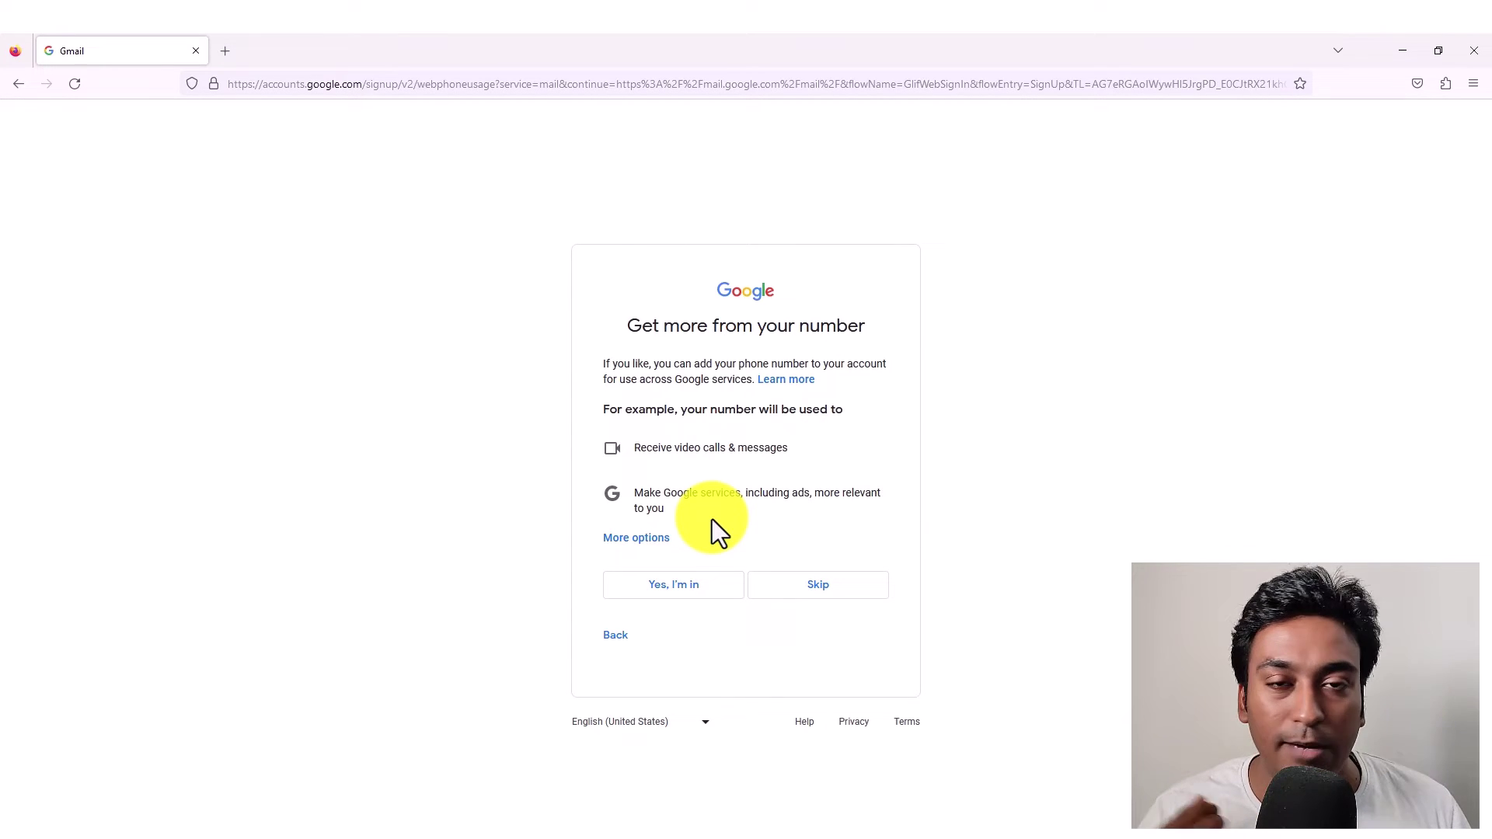
- Skip the extra phone number uses and confirm the Review your account info page
{"action": "left_click", "coordinate": [833, 593]}
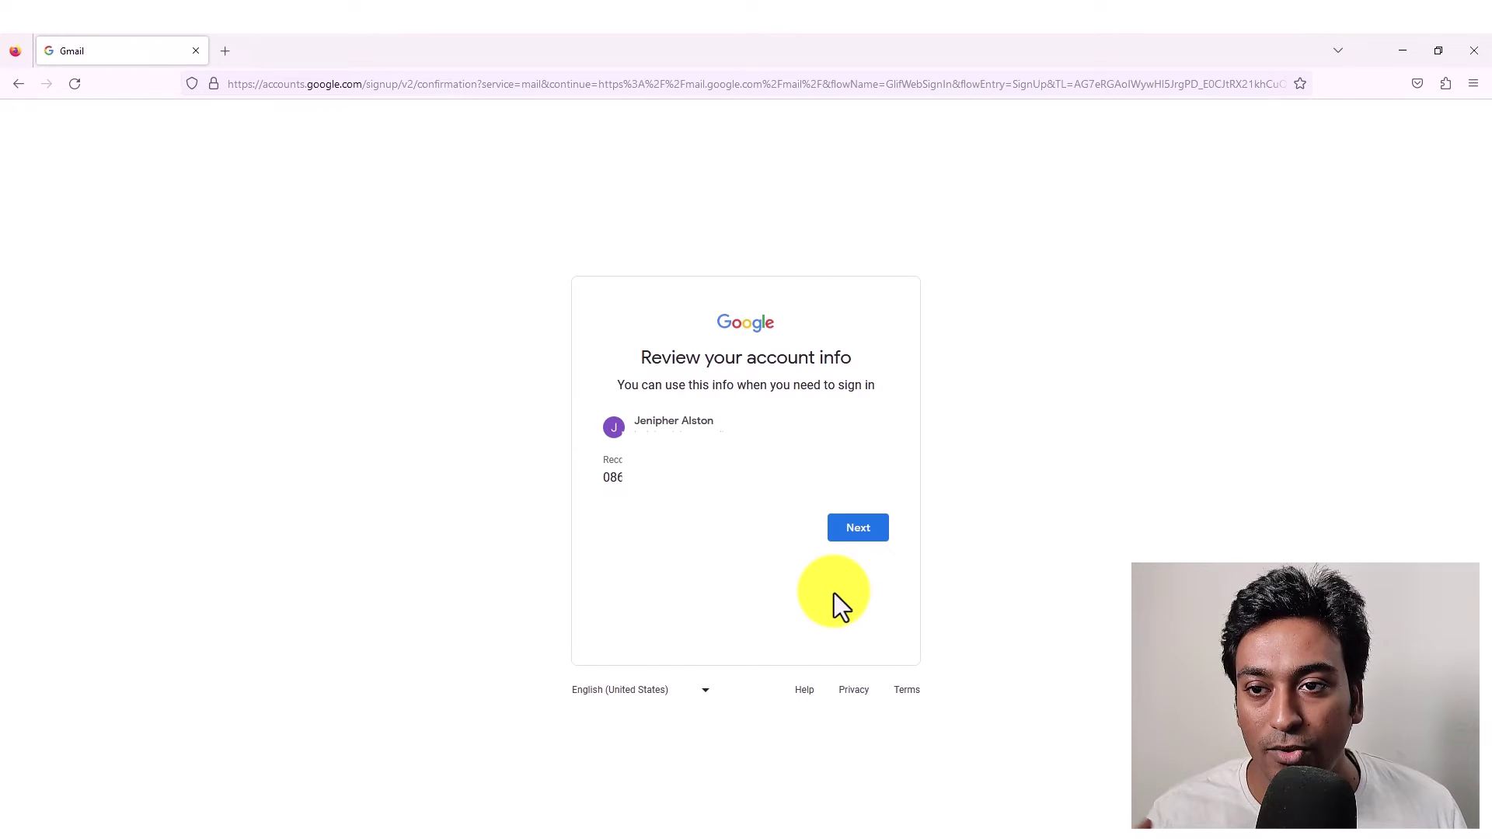
{"action": "left_click", "coordinate": [852, 530]}
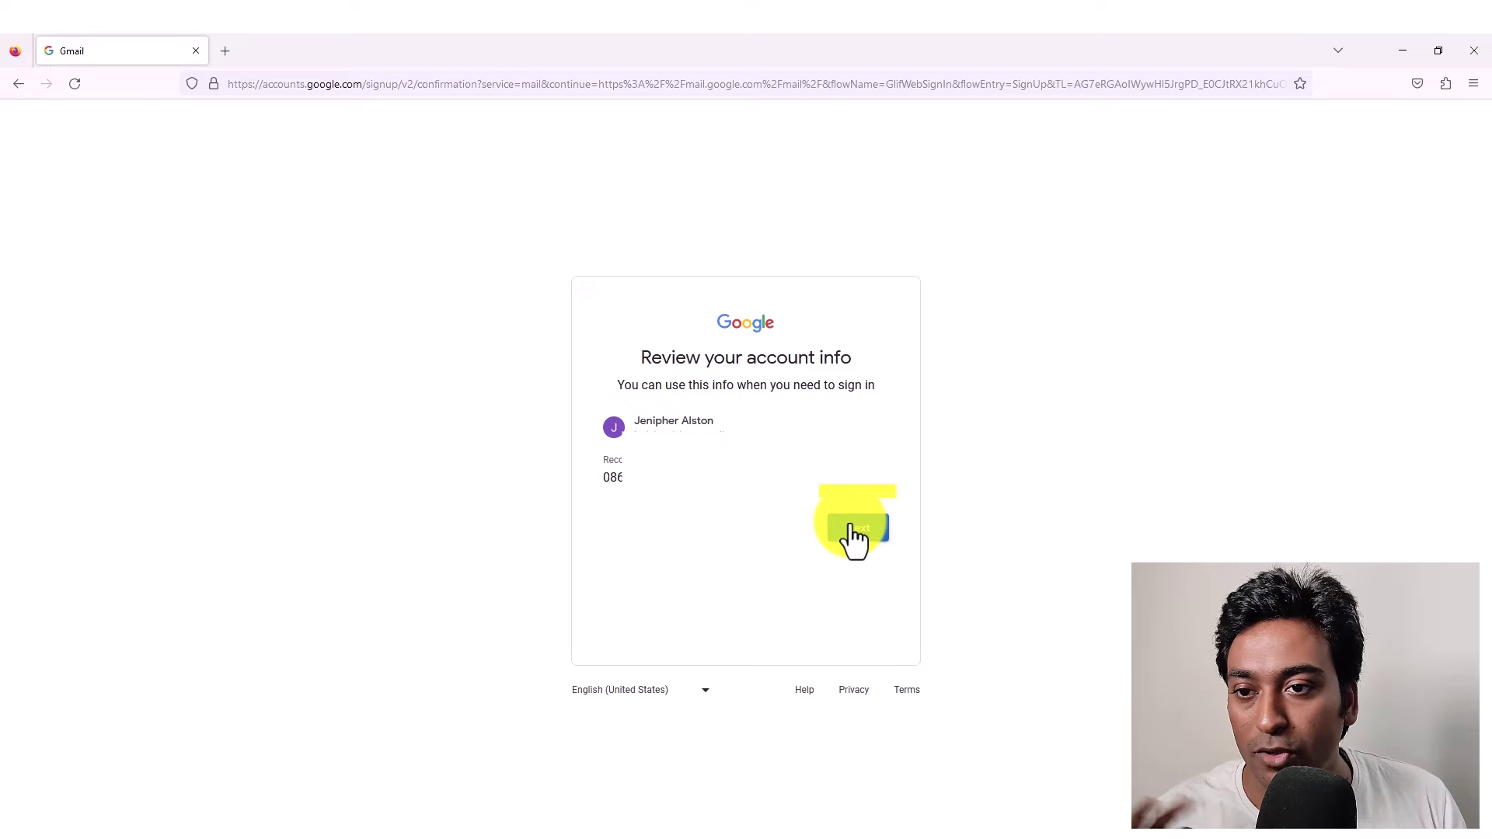
- Review Privacy and Terms with More options expanded, keep the defaults, and click I agree
{"action": "left_click", "coordinate": [851, 528]}
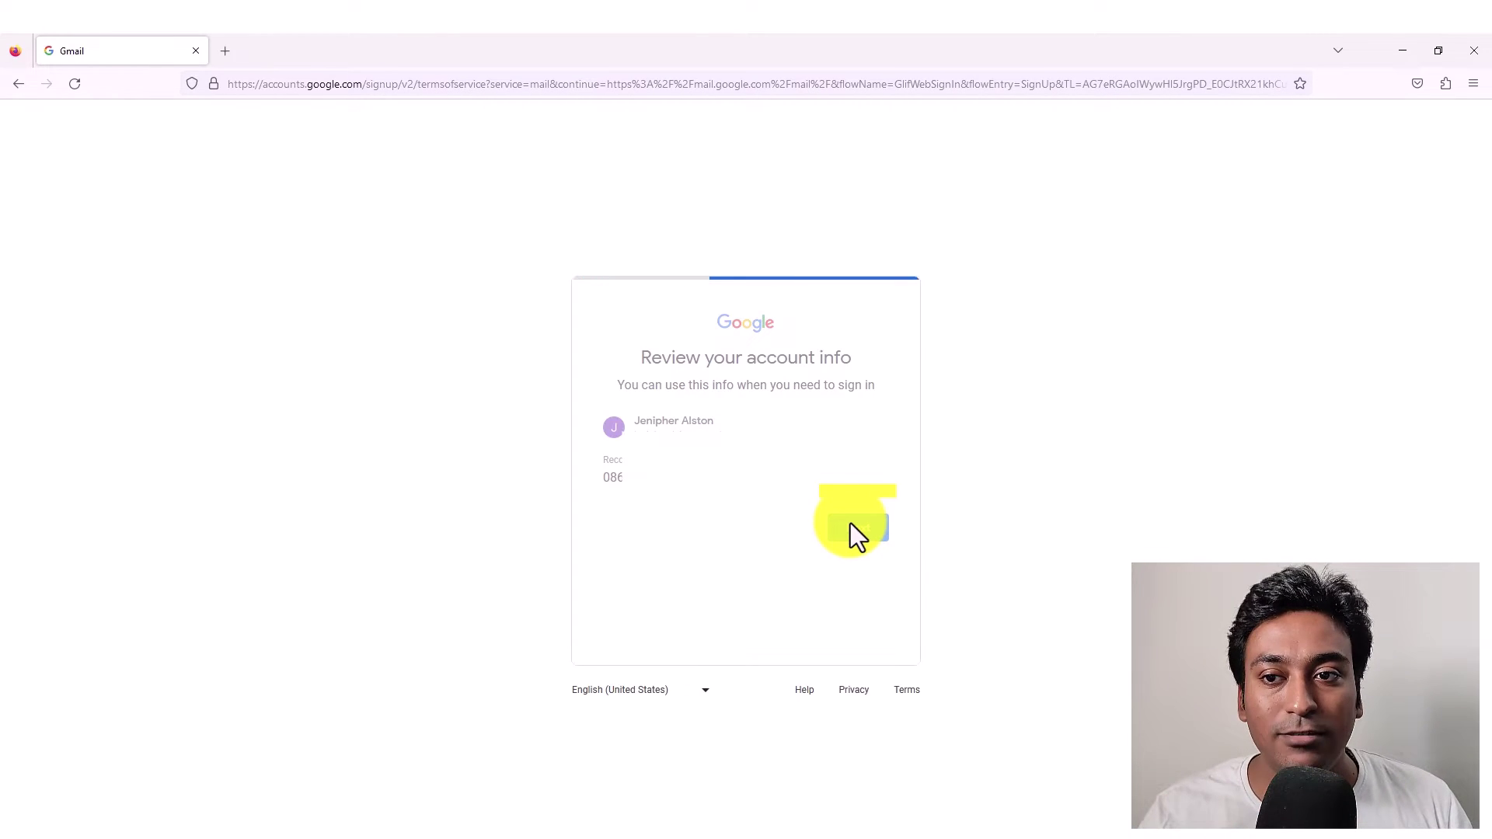
{"action": "scroll", "coordinate": [901, 500], "scroll_direction": "down", "scroll_amount": 6}
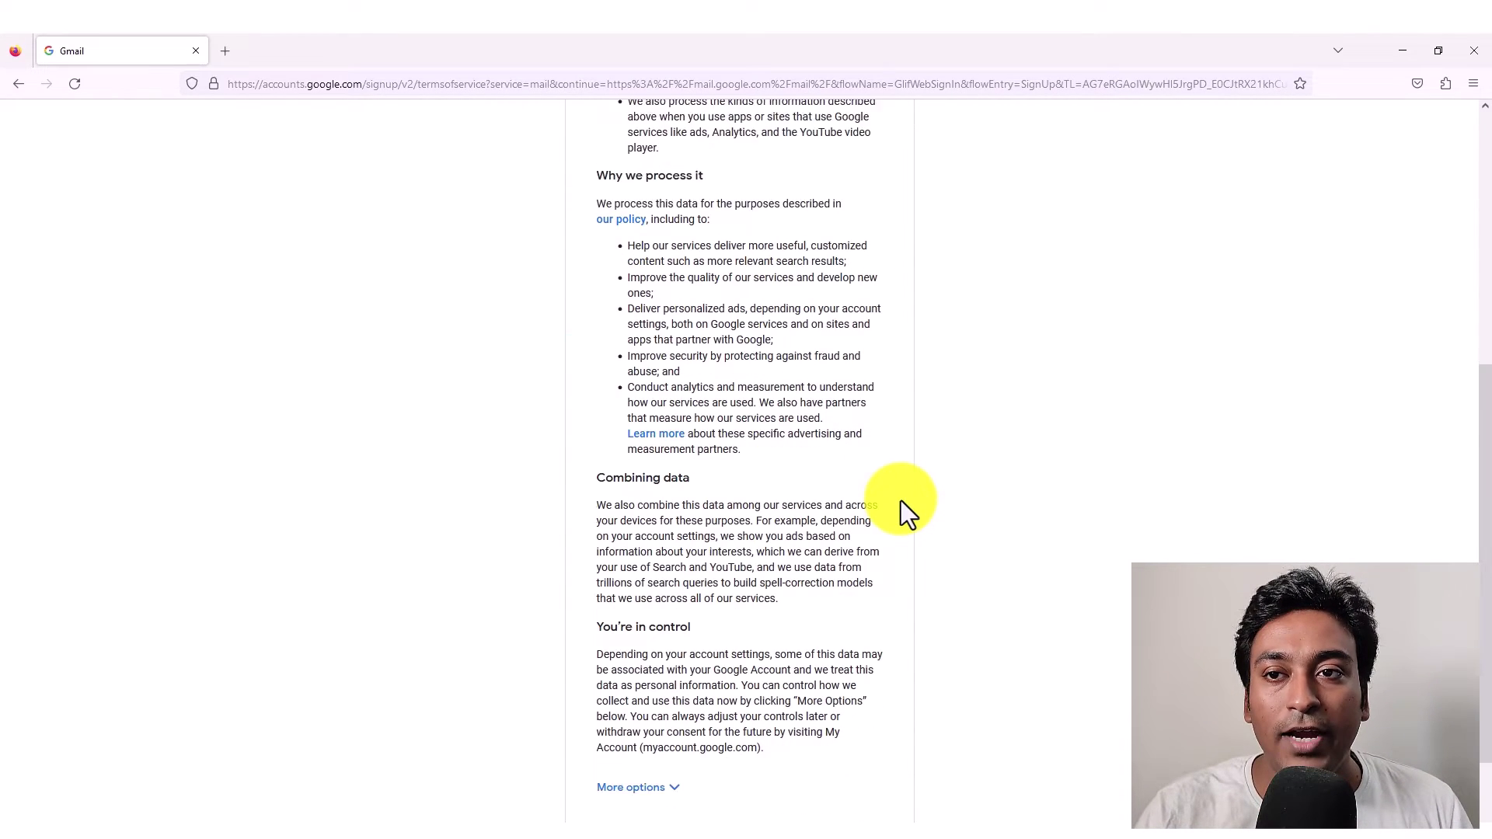
{"action": "left_click", "coordinate": [670, 672]}
{"action": "scroll", "coordinate": [696, 655], "scroll_direction": "down", "scroll_amount": 3}
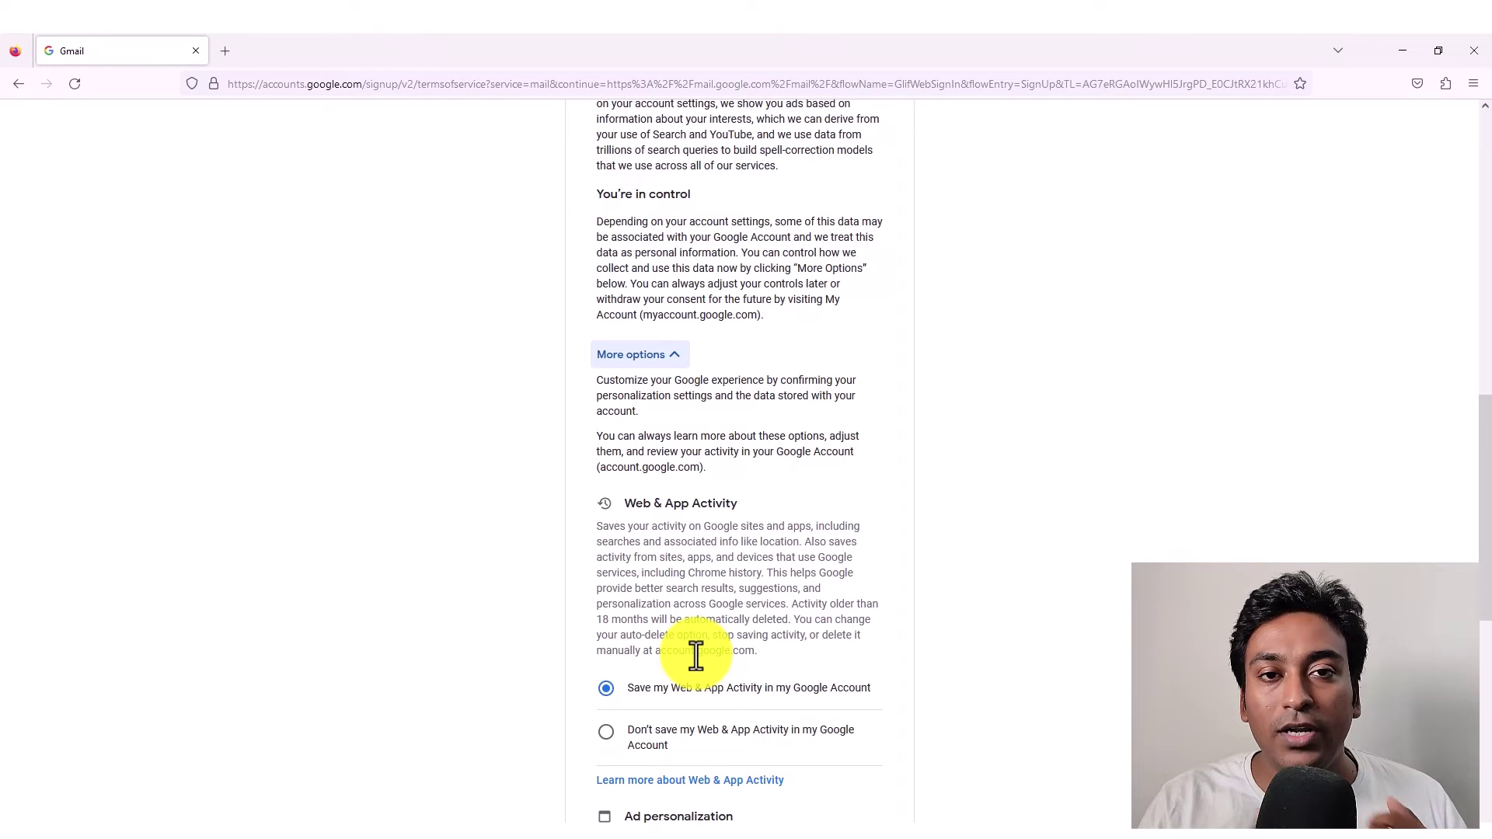
{"action": "scroll", "coordinate": [695, 655], "scroll_direction": "down", "scroll_amount": 5}
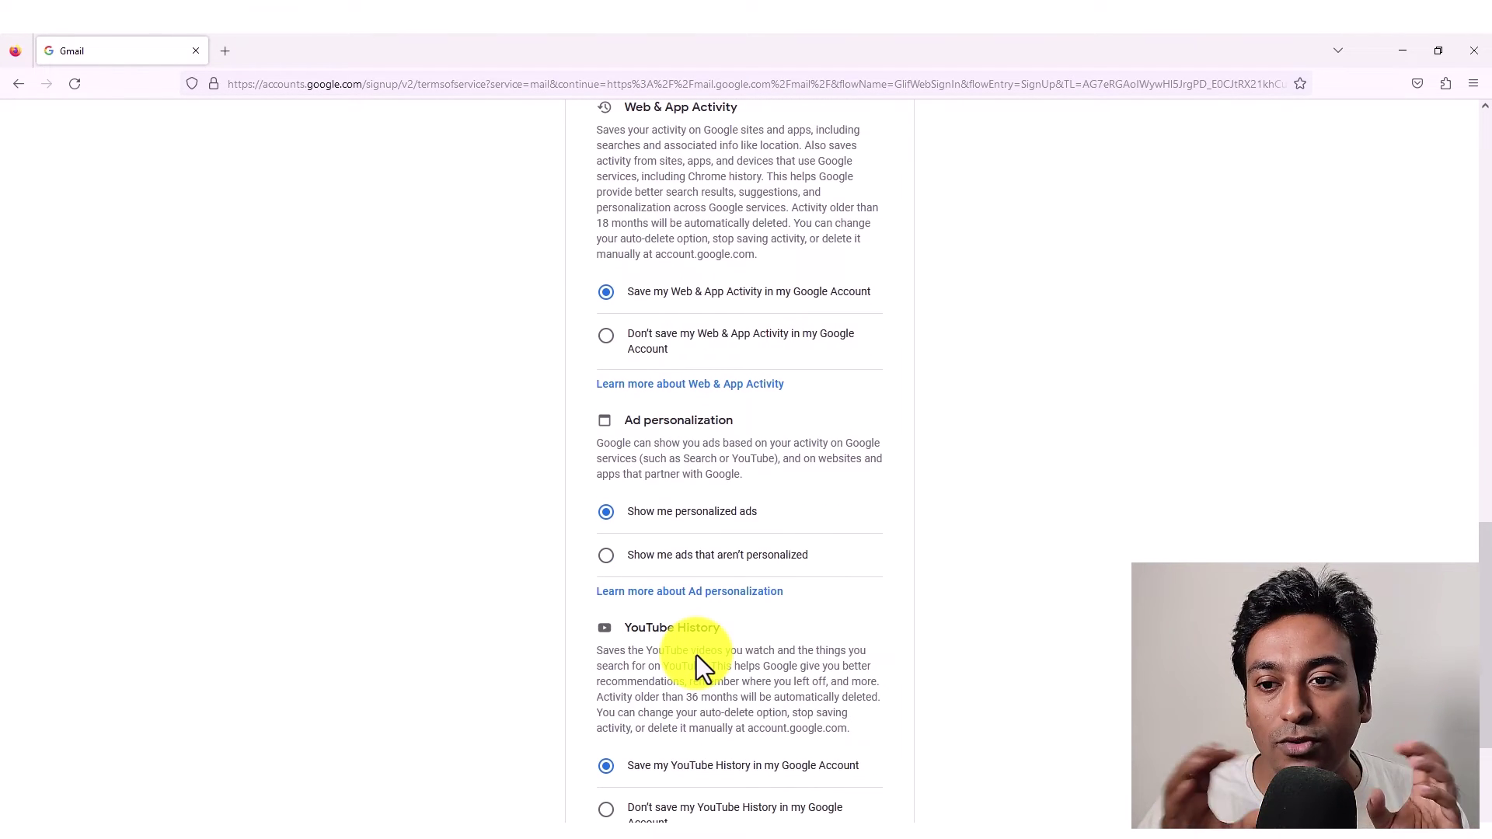
{"action": "scroll", "coordinate": [696, 655], "scroll_direction": "down", "scroll_amount": 3}
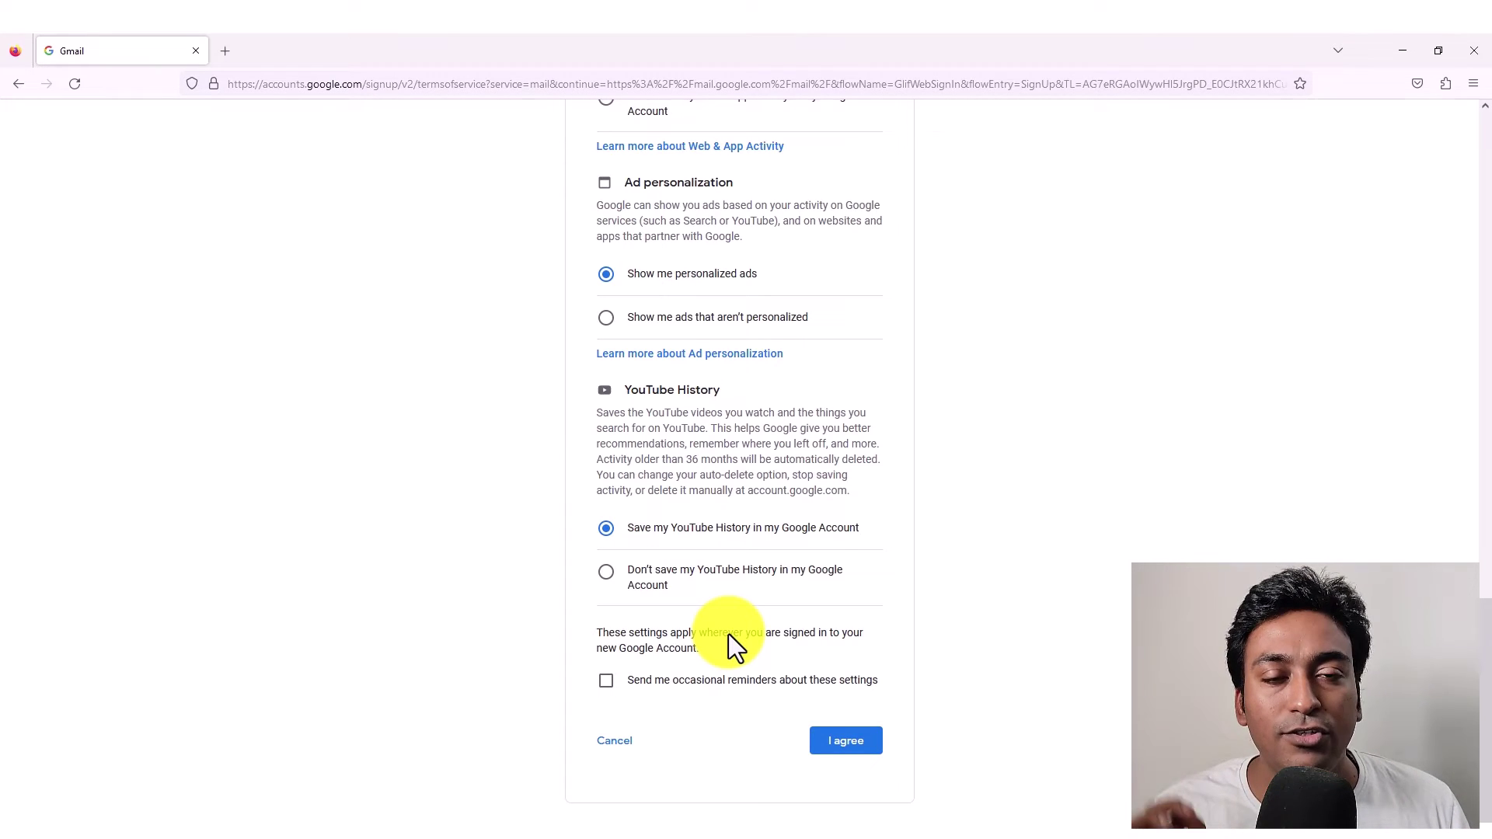
{"action": "left_click", "coordinate": [845, 742]}
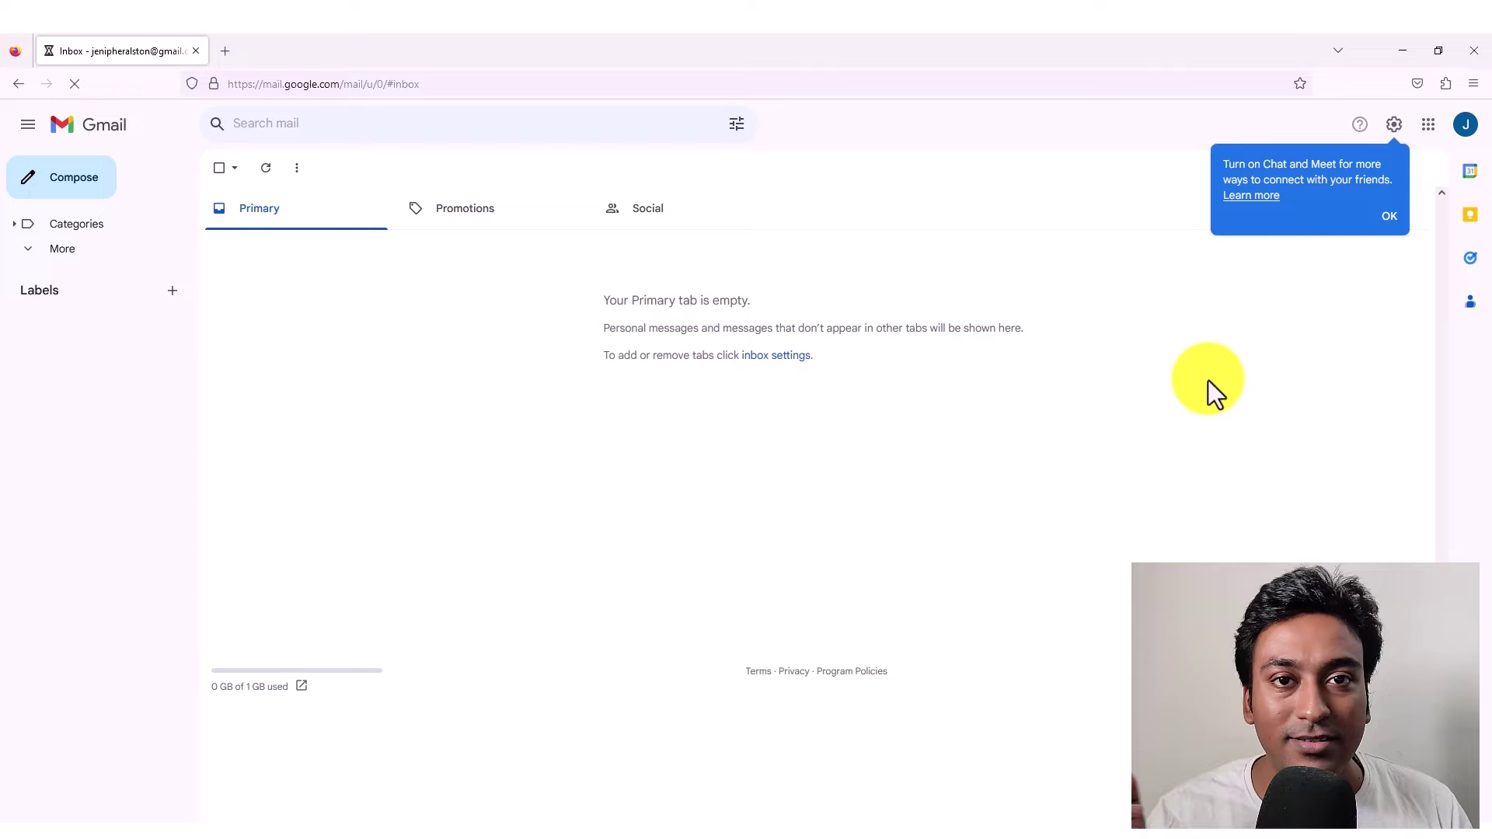
- Dismiss the Chat and Meet tip and expand More and Categories in the sidebar
{"action": "left_click", "coordinate": [1387, 218]}
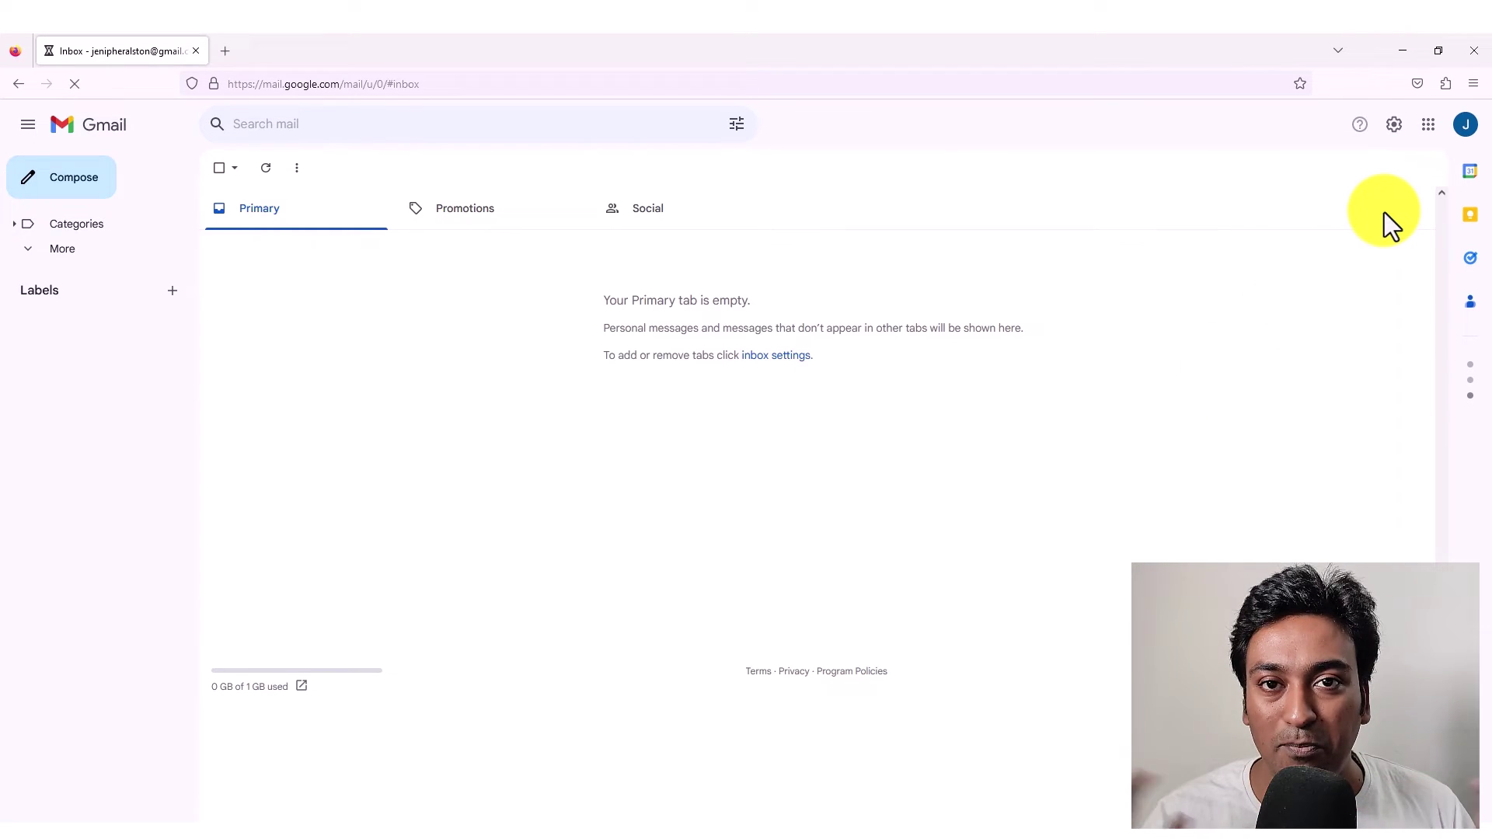
{"action": "left_click", "coordinate": [106, 250]}
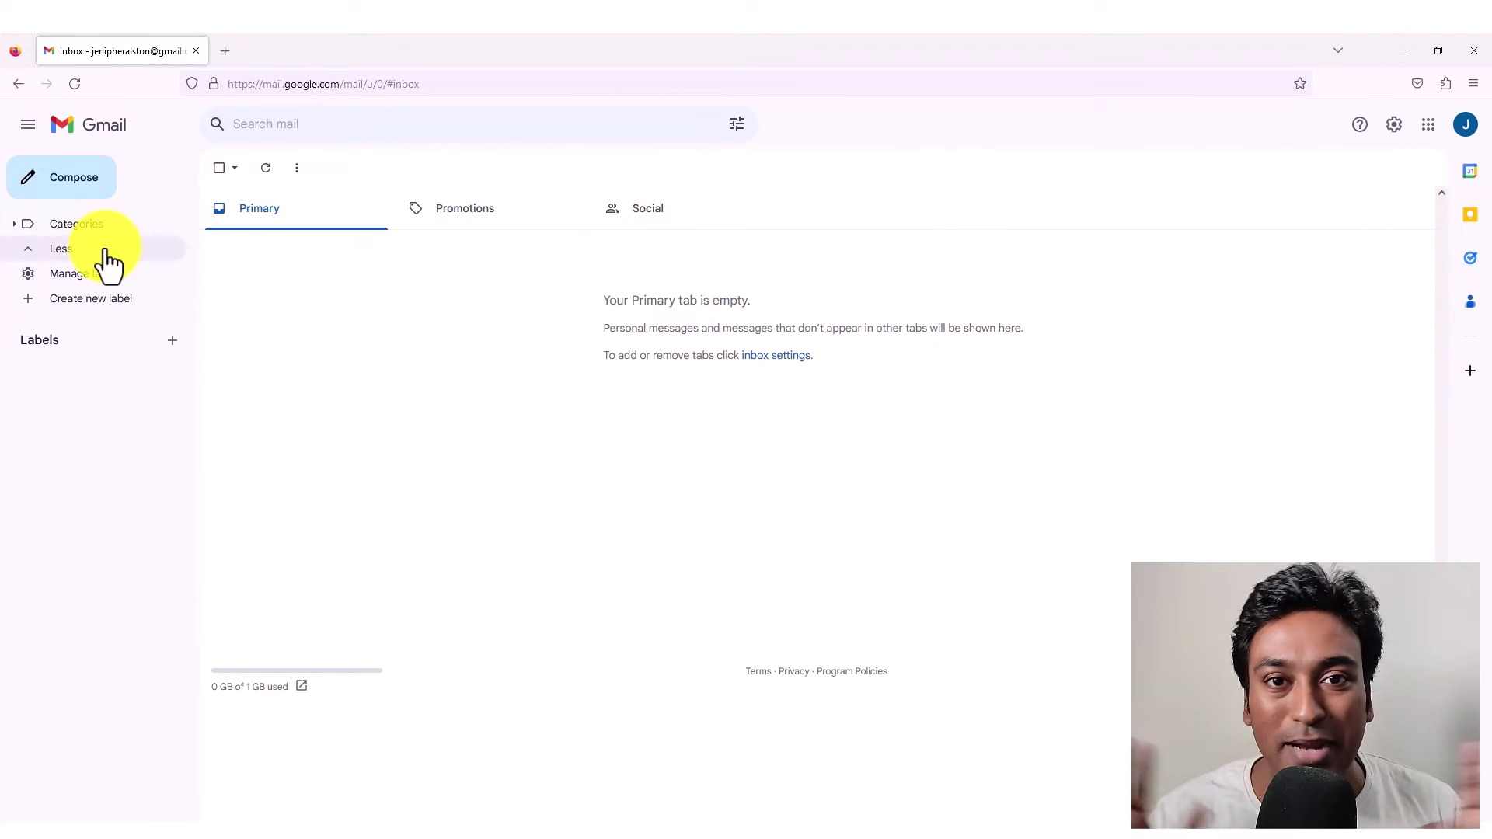
{"action": "left_click", "coordinate": [14, 231]}
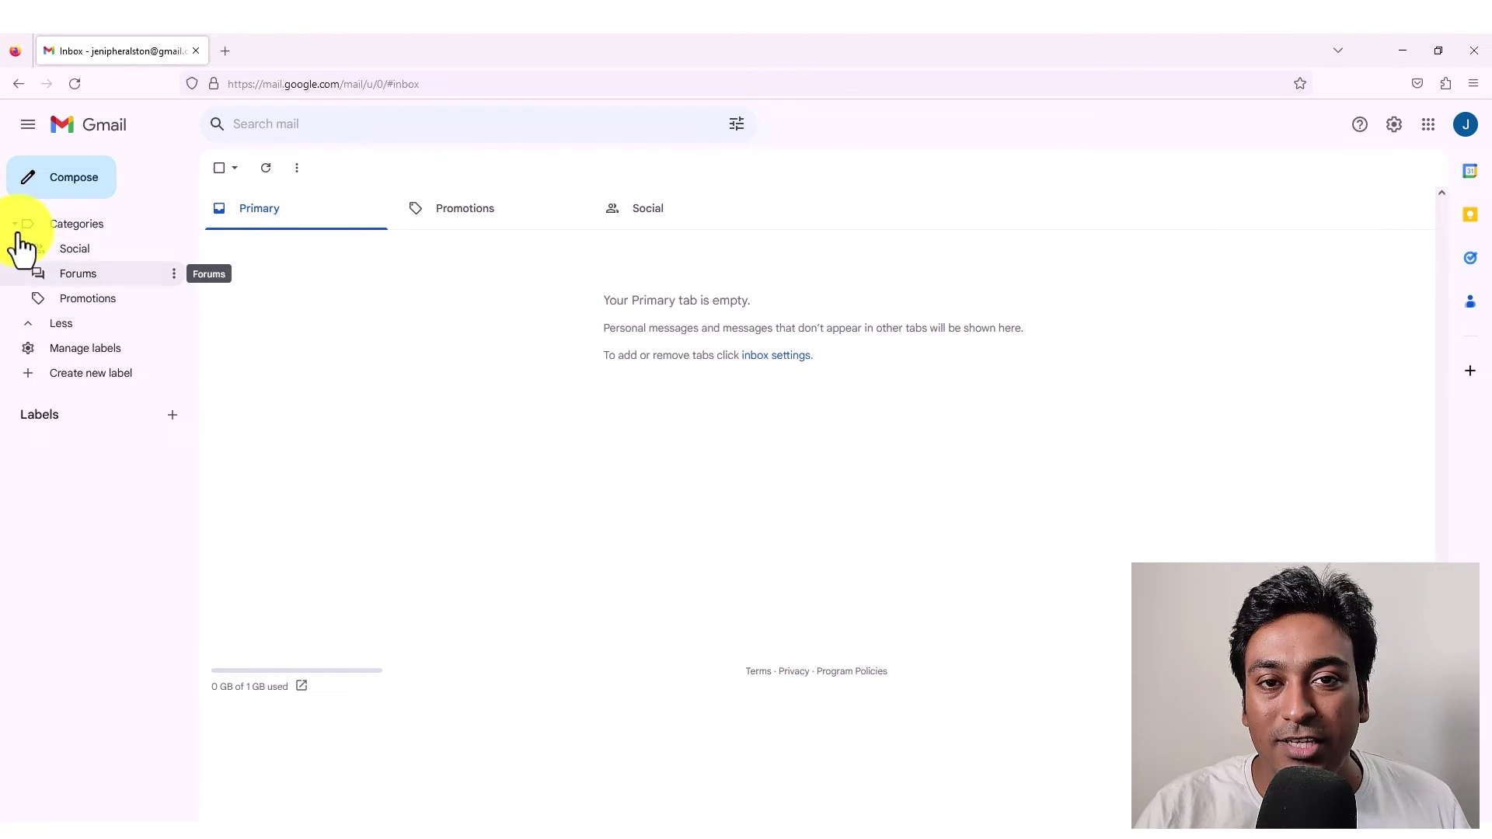
- Create a new Gmail label named 'personal mail'
{"action": "left_click", "coordinate": [174, 415]}
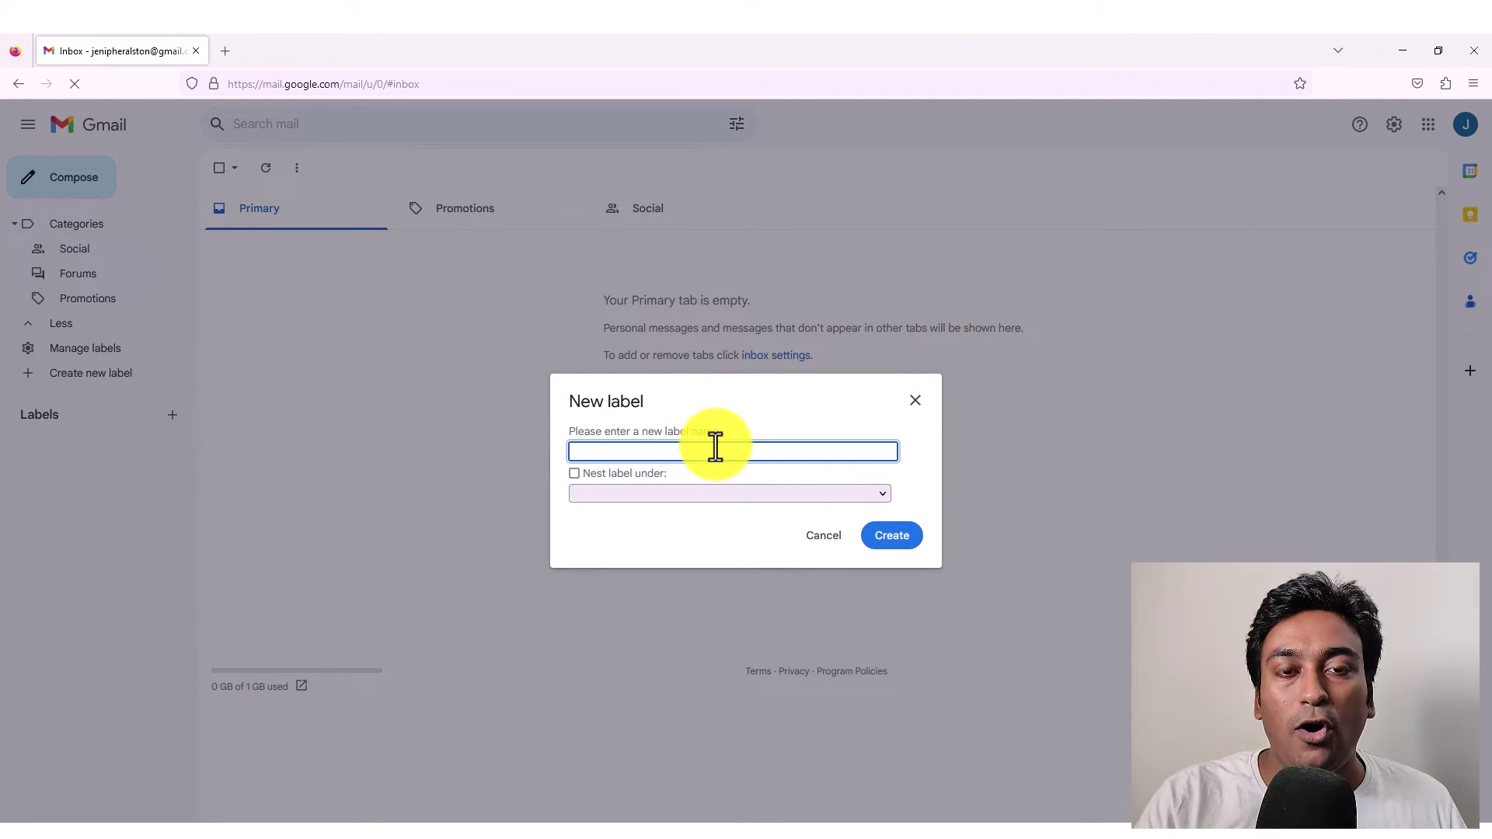
{"action": "type", "text": "personal mail"}
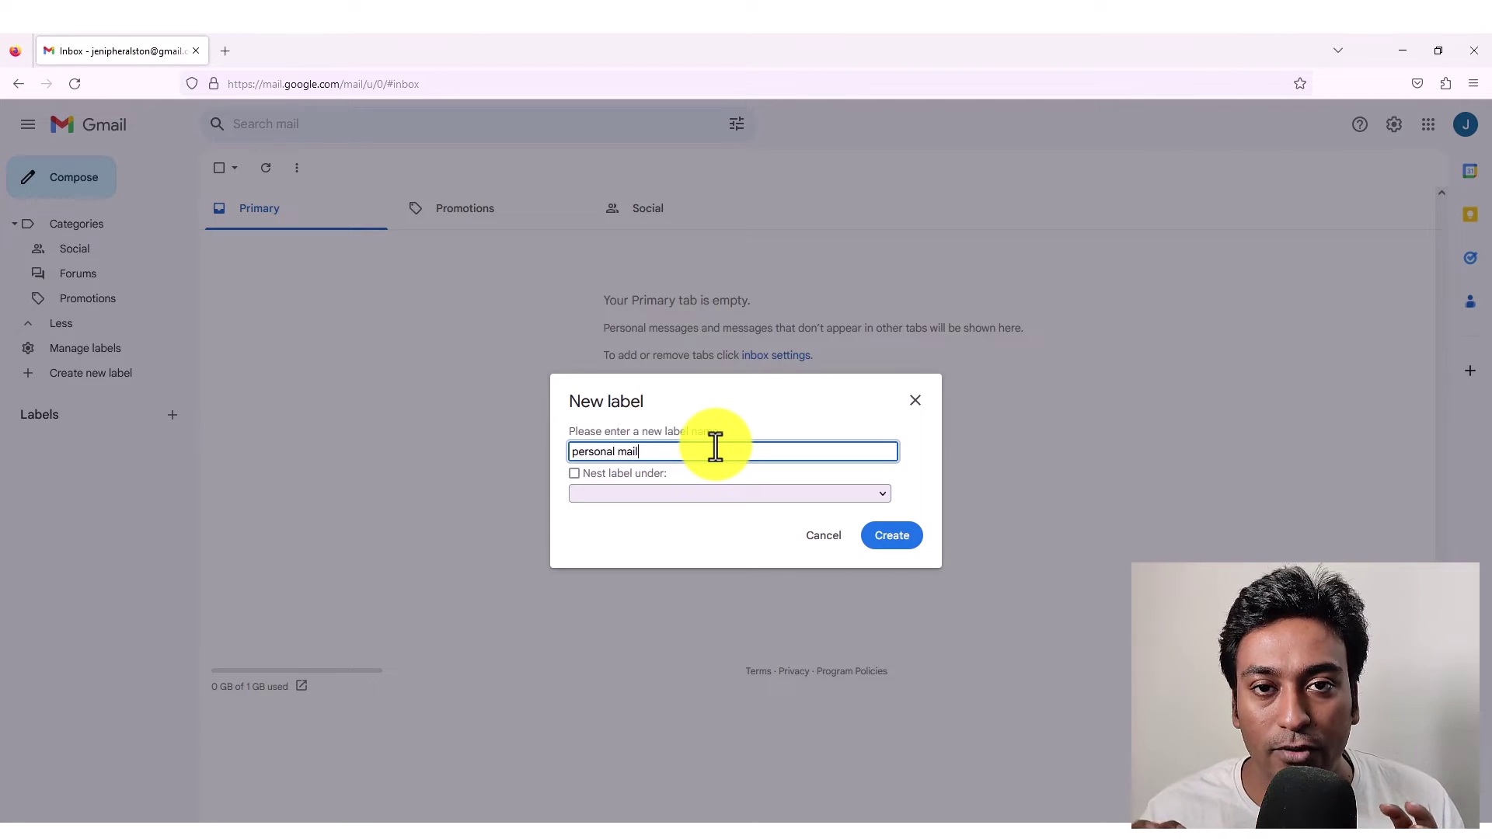
{"action": "key", "text": "Return"}
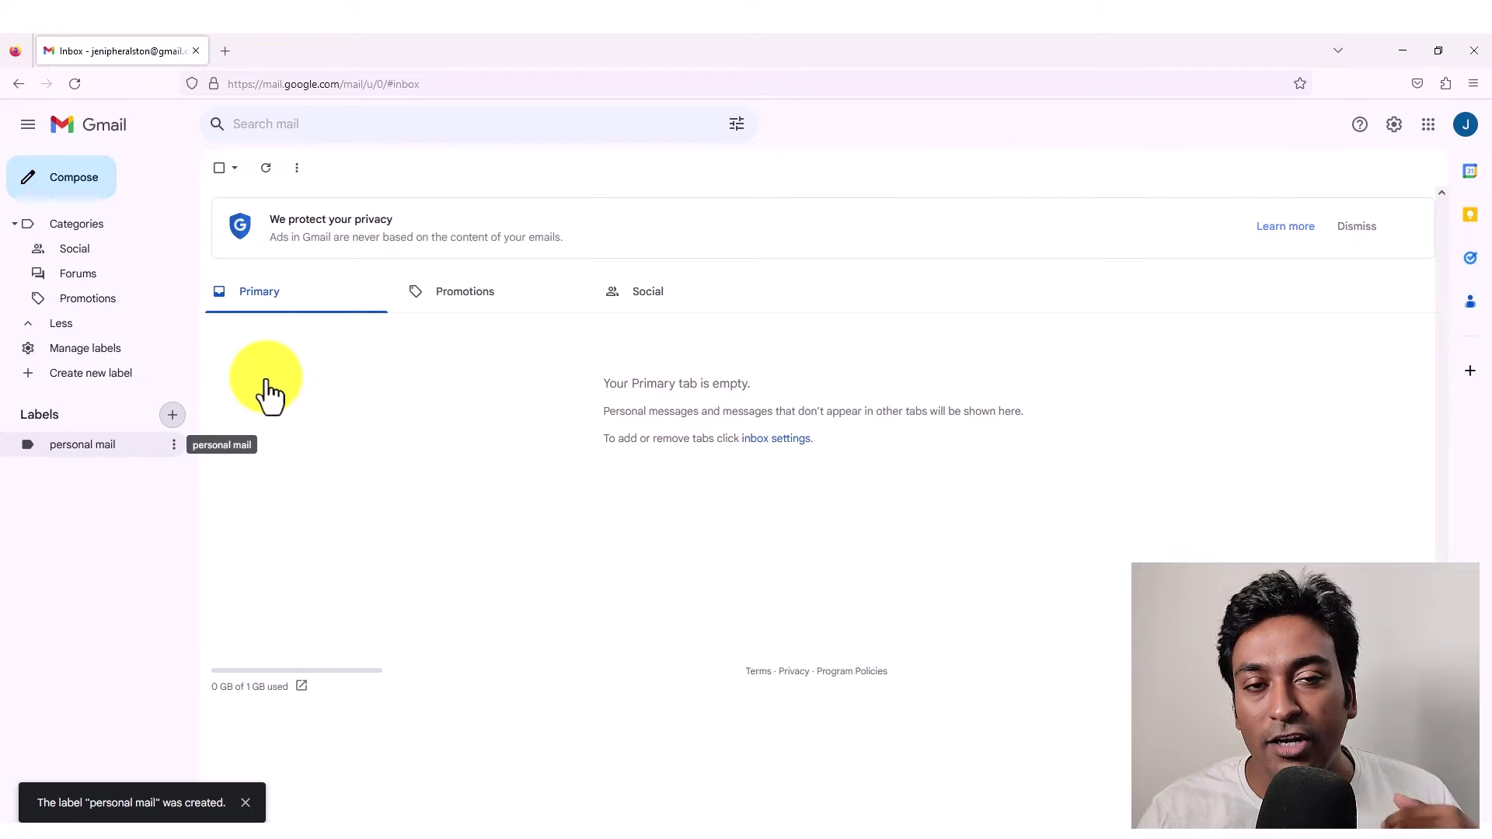
- Start a new message, discard it unsent, and open the account menu from the avatar
{"action": "left_click", "coordinate": [29, 134]}
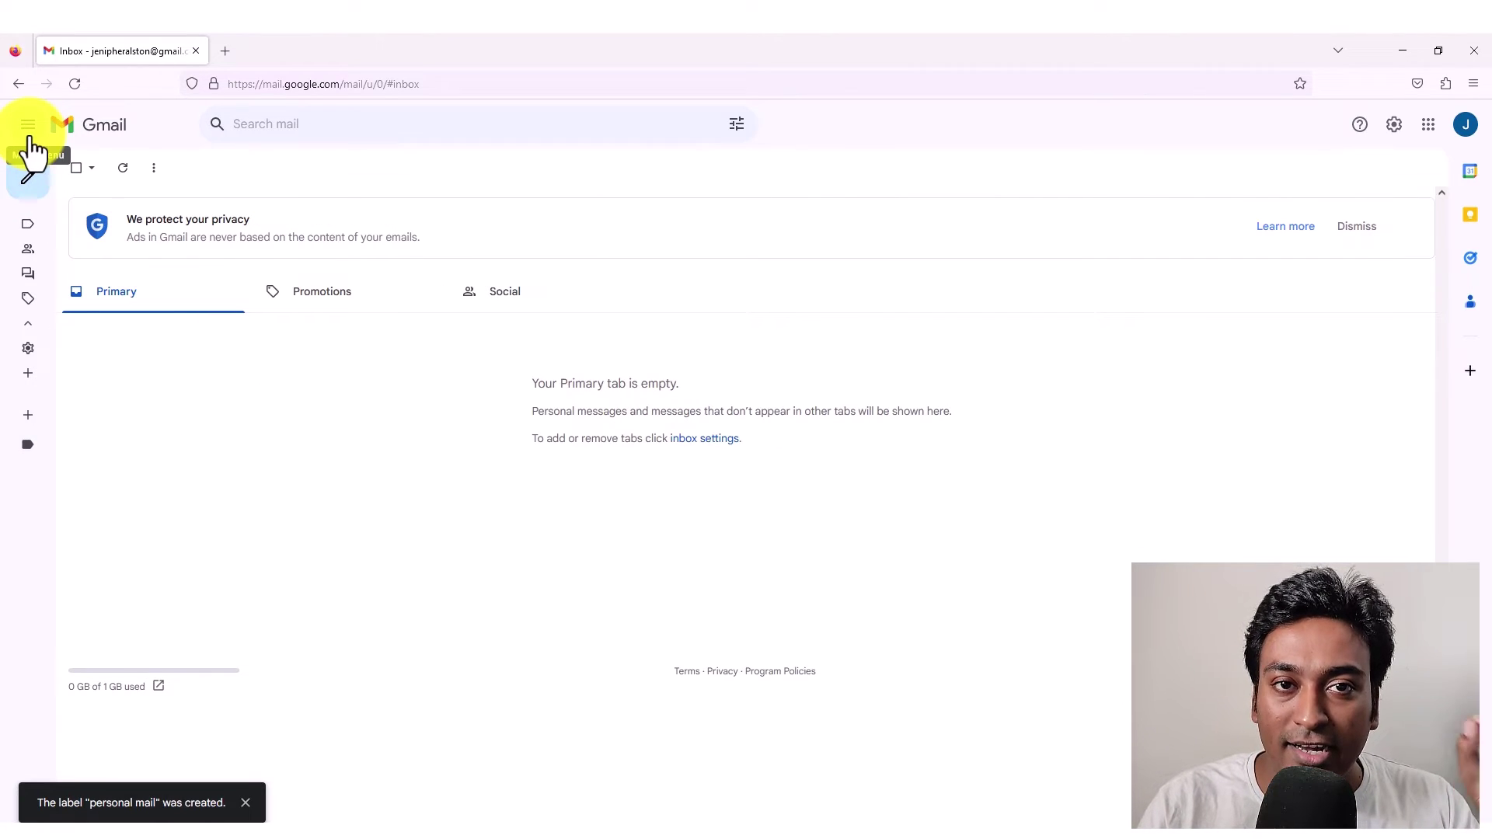
{"action": "left_click", "coordinate": [28, 132]}
{"action": "left_click", "coordinate": [56, 196]}
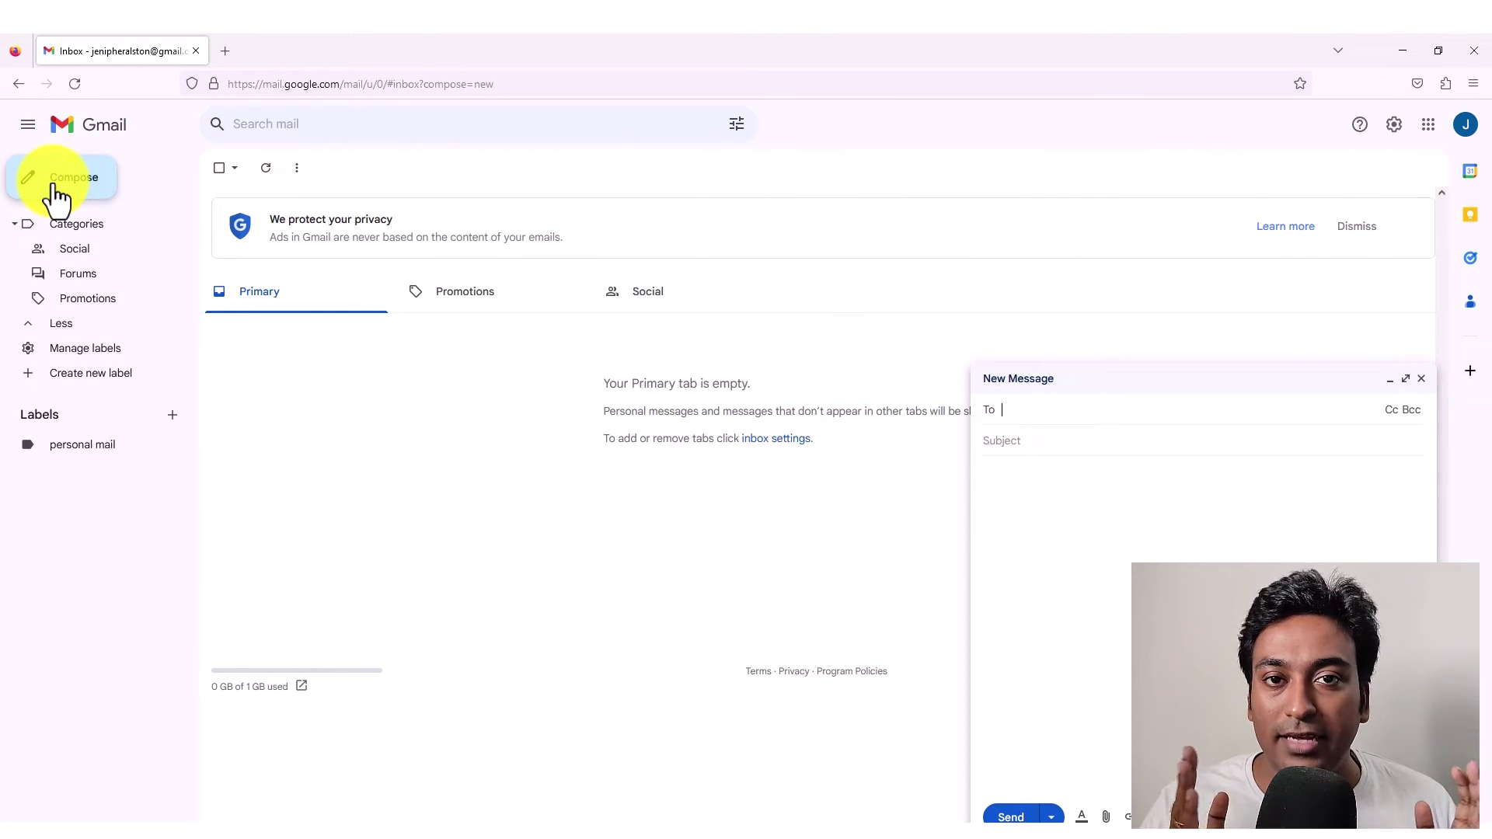
{"action": "left_click", "coordinate": [1035, 440]}
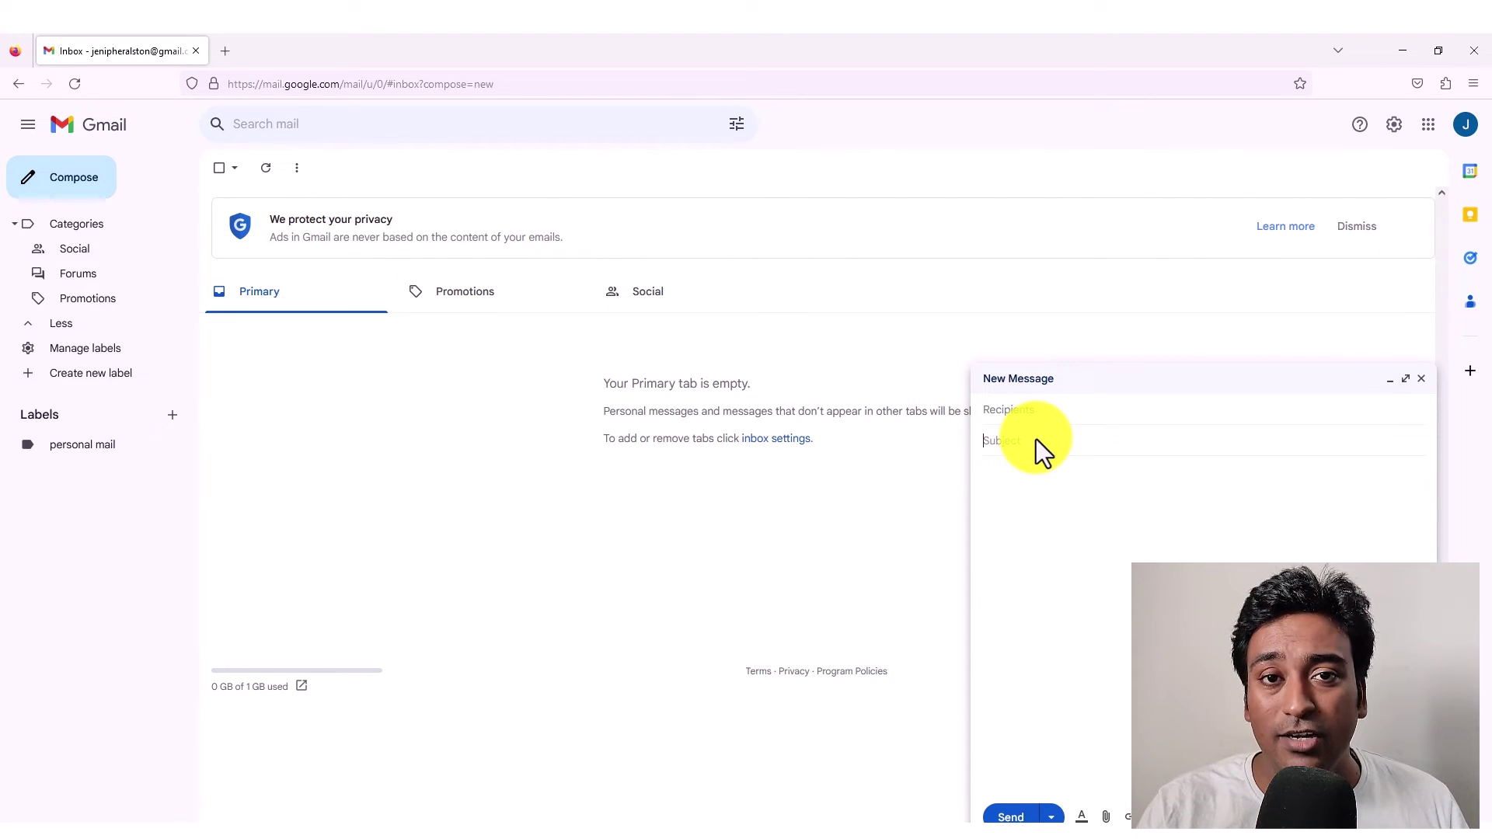
{"action": "left_click", "coordinate": [1420, 379]}
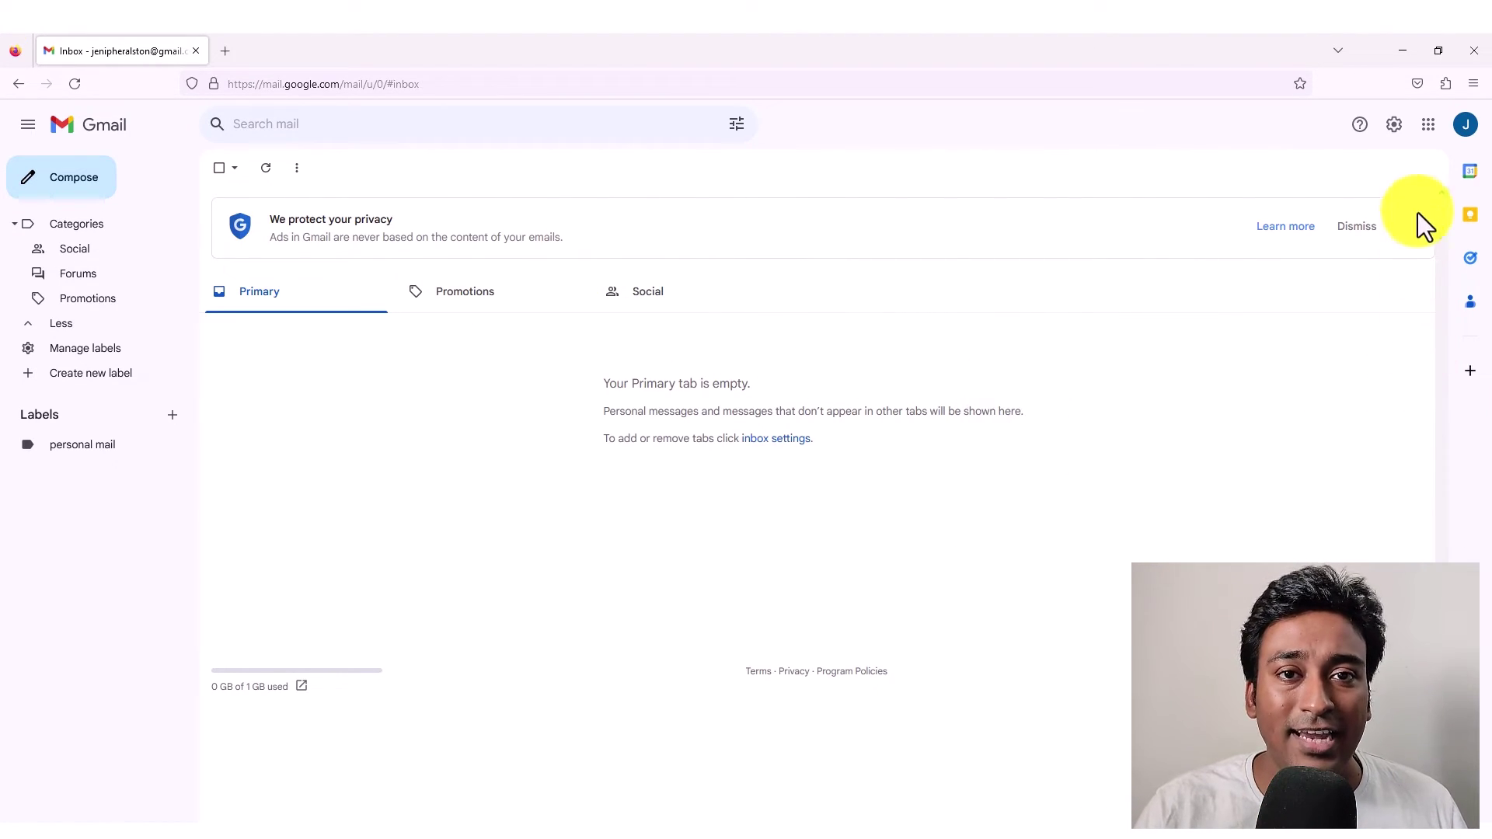
{"action": "left_click", "coordinate": [1465, 124]}
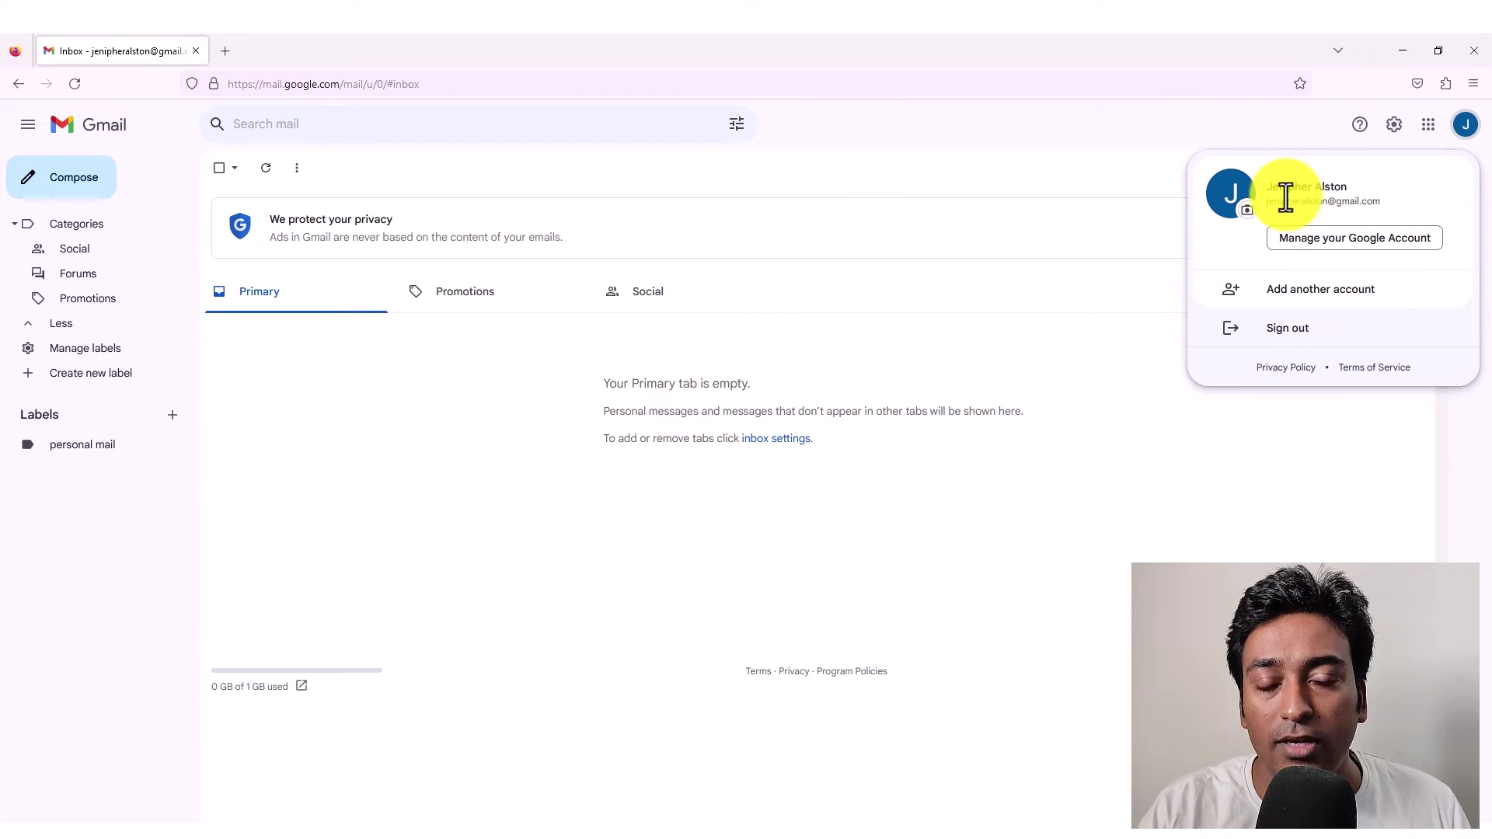
- Close the profile picture dialog without changes and open Manage your Google Account
{"action": "left_click_drag", "start_coordinate": [1265, 202], "coordinate": [1383, 204]}
{"action": "left_click", "coordinate": [1383, 203]}
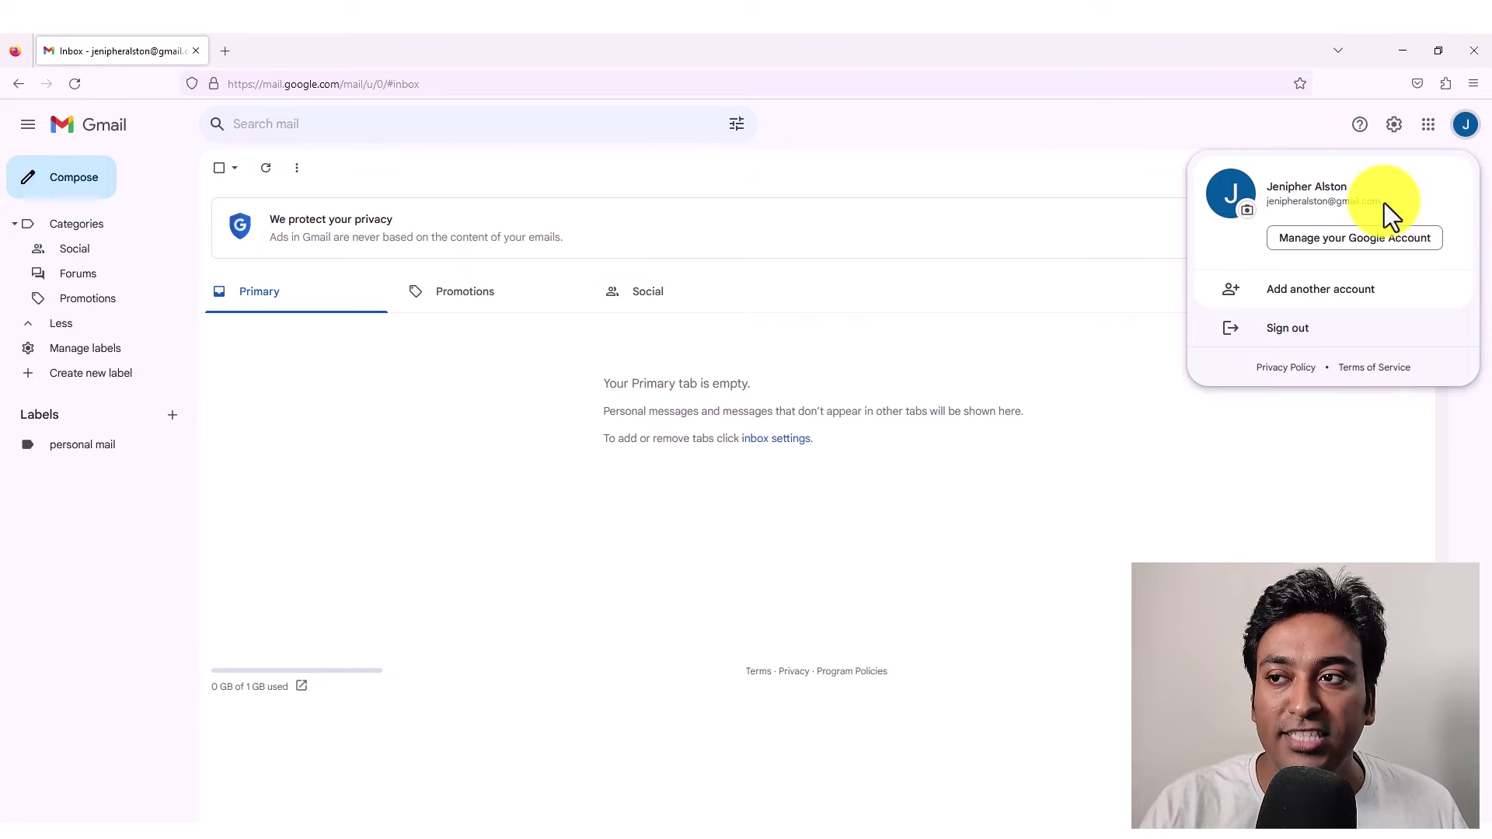
{"action": "left_click", "coordinate": [1245, 208]}
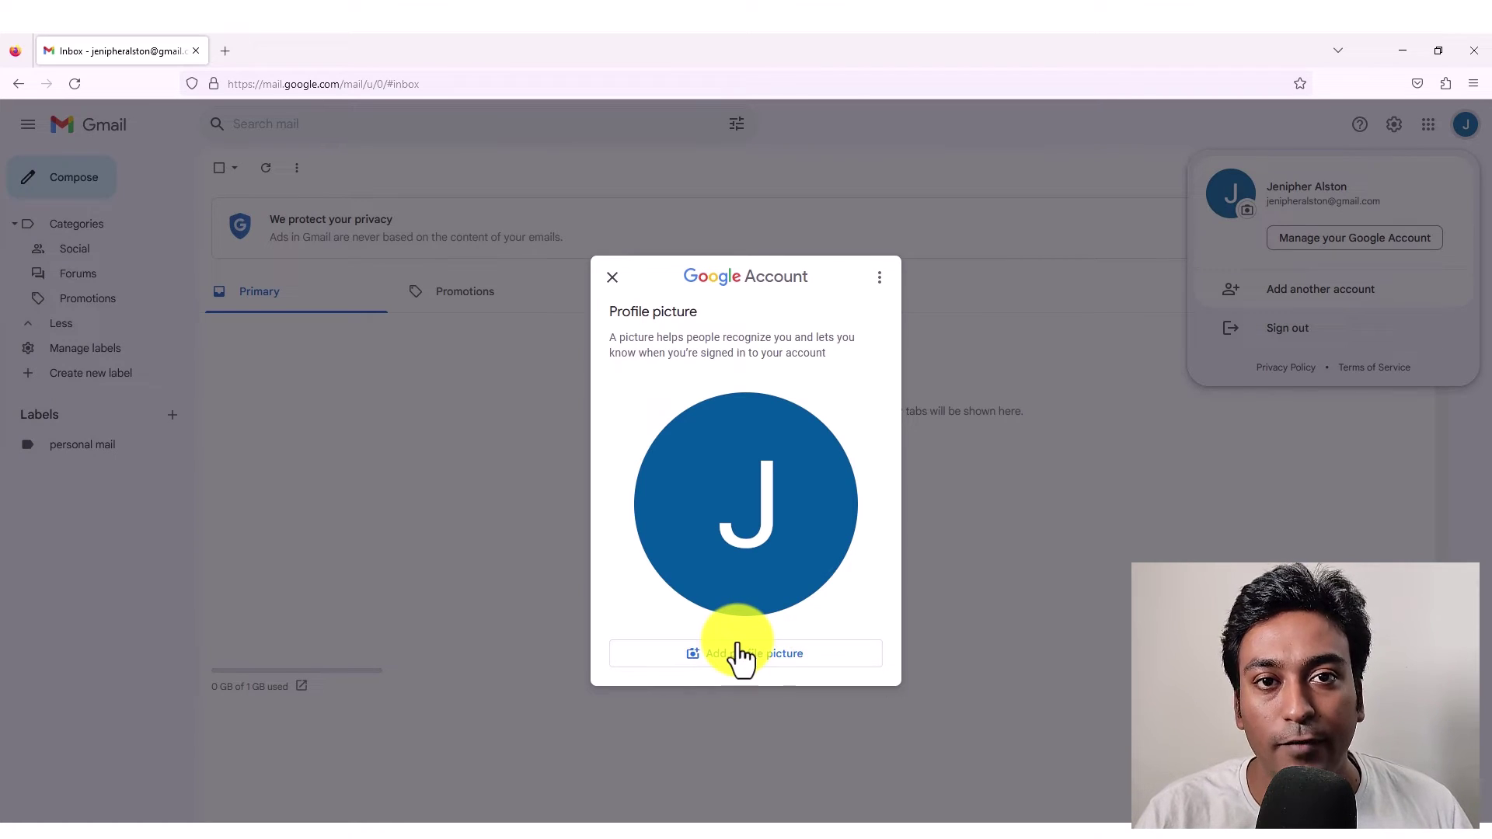
{"action": "left_click", "coordinate": [612, 277]}
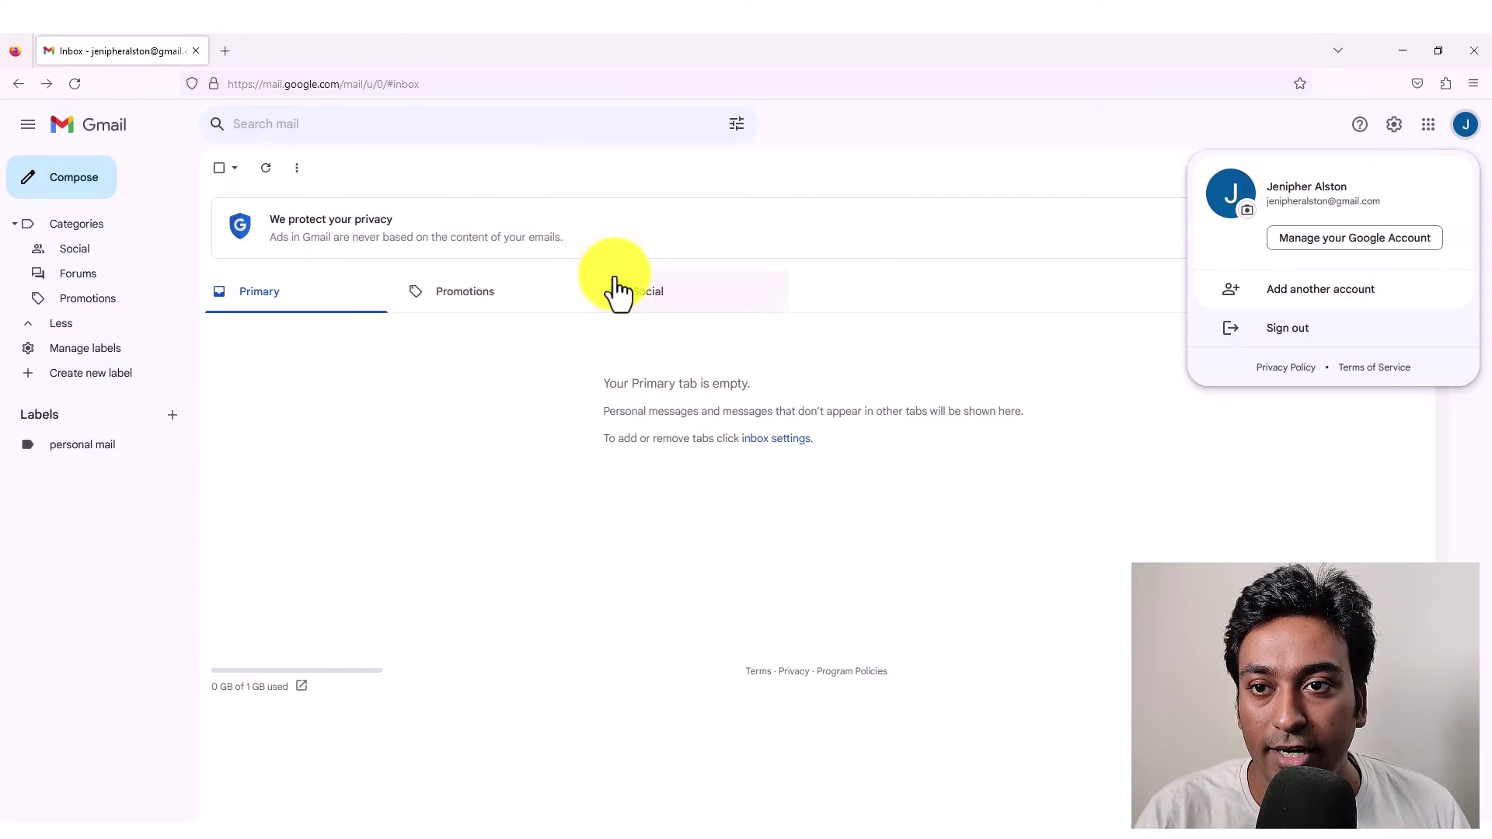
{"action": "left_click", "coordinate": [1292, 243]}
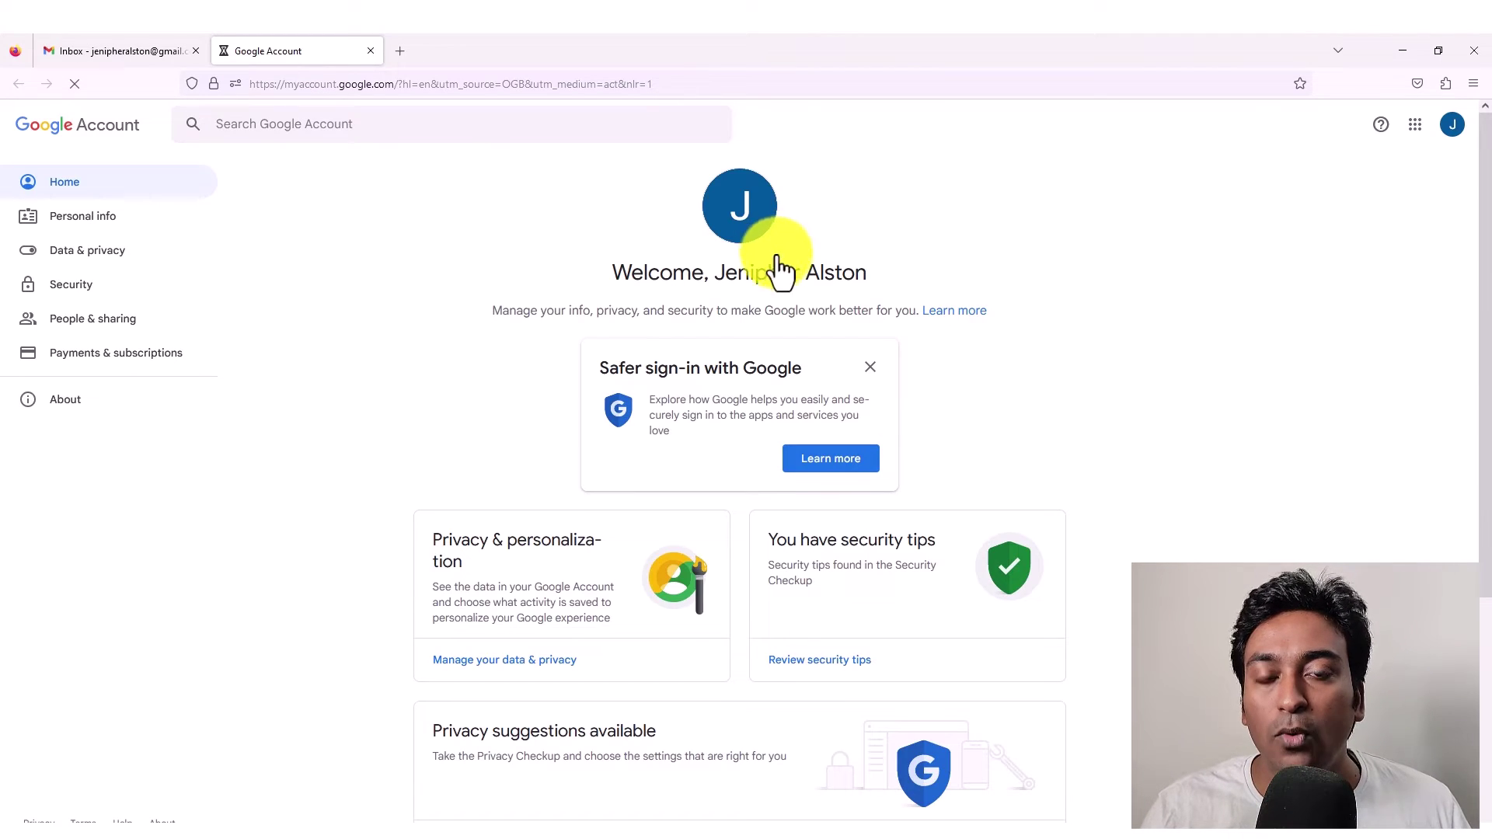
- Skim the Safer with Google passkeys page, then return to the Google Account home
{"action": "left_click", "coordinate": [822, 470]}
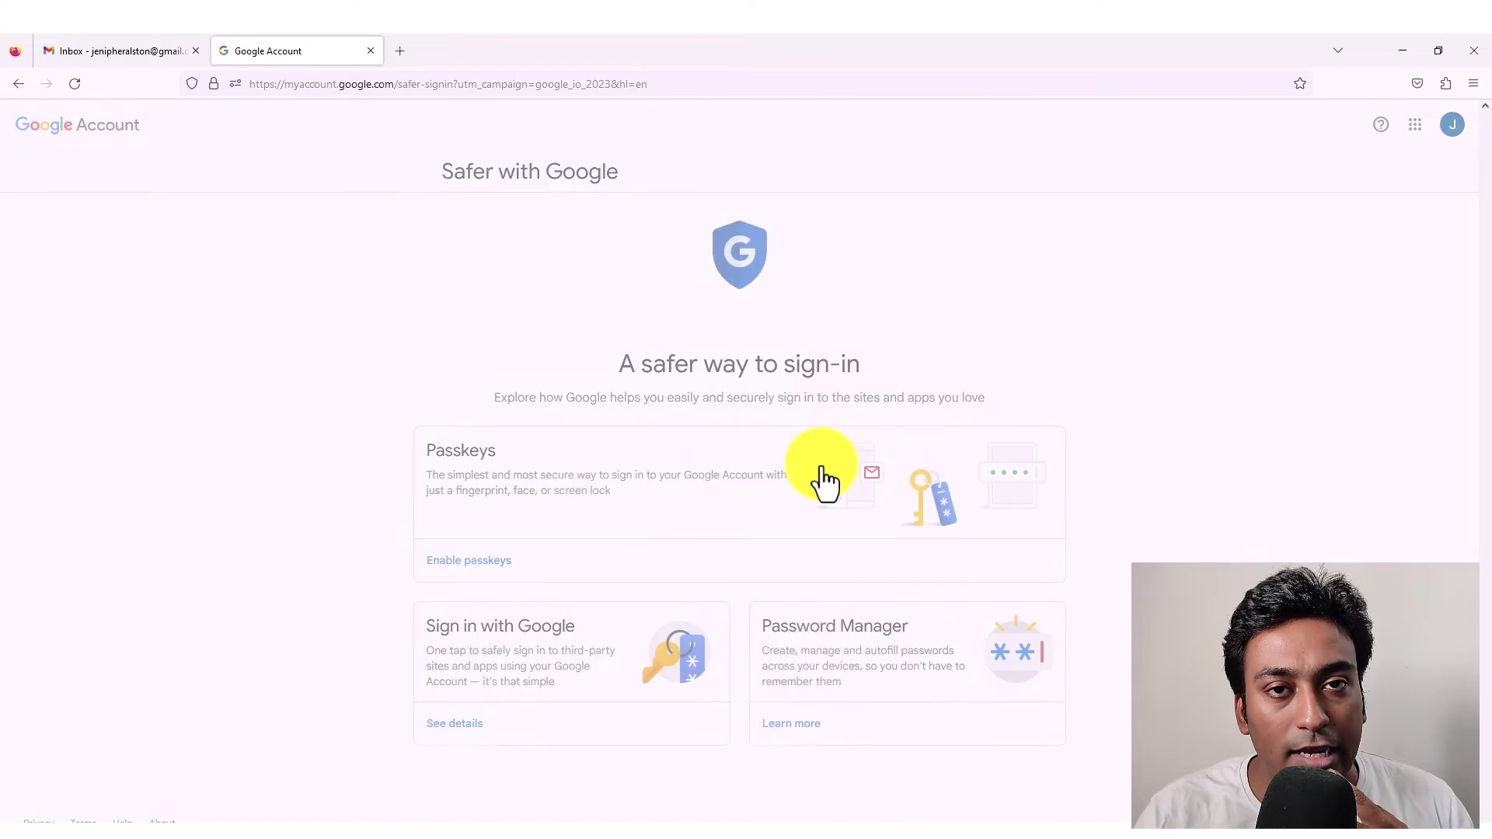
{"action": "scroll", "coordinate": [681, 460], "scroll_direction": "down", "scroll_amount": 1}
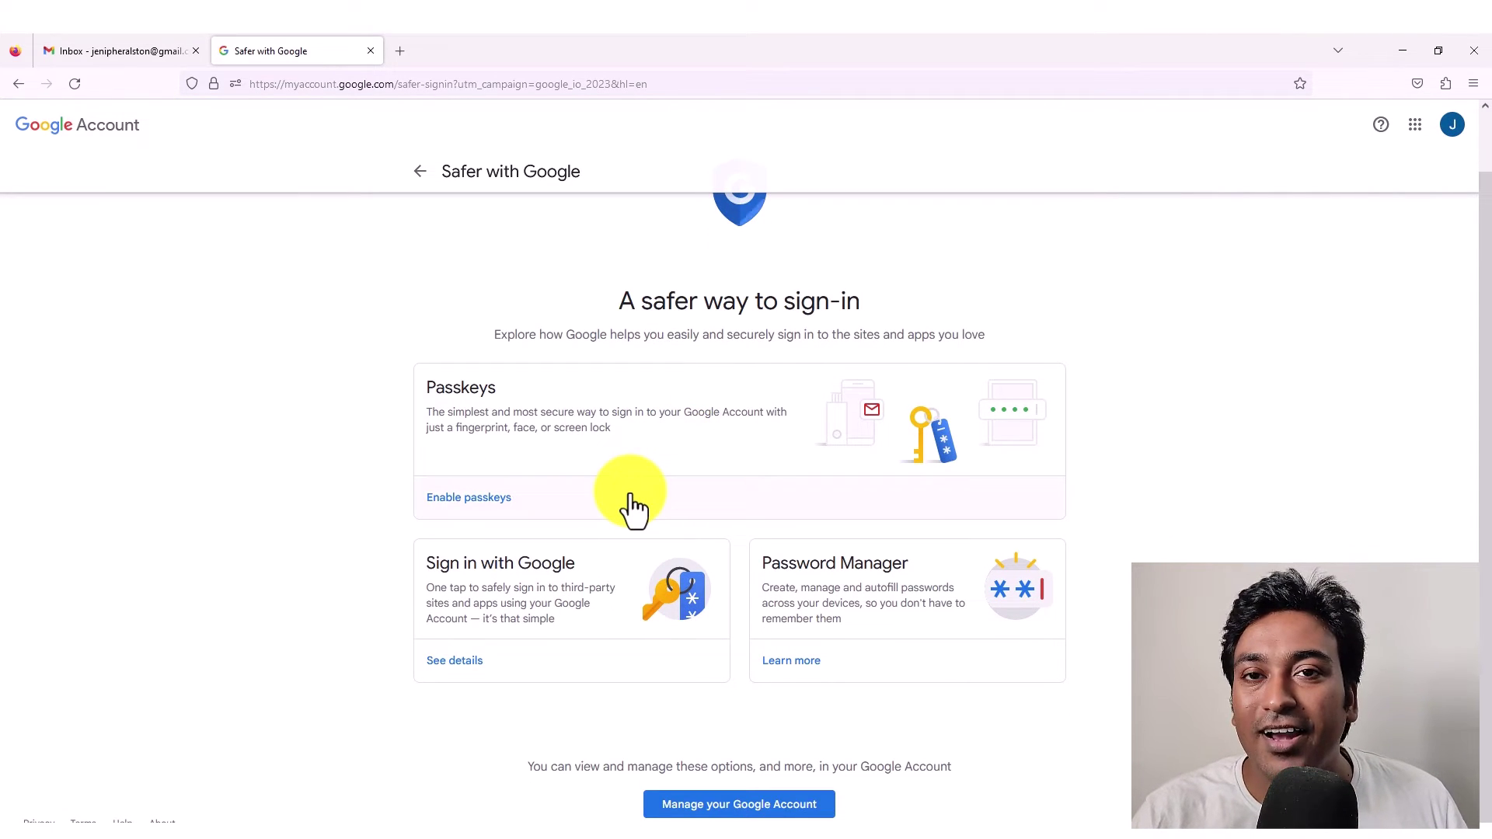
{"action": "scroll", "coordinate": [632, 506], "scroll_direction": "up", "scroll_amount": 1}
{"action": "left_click", "coordinate": [417, 181]}
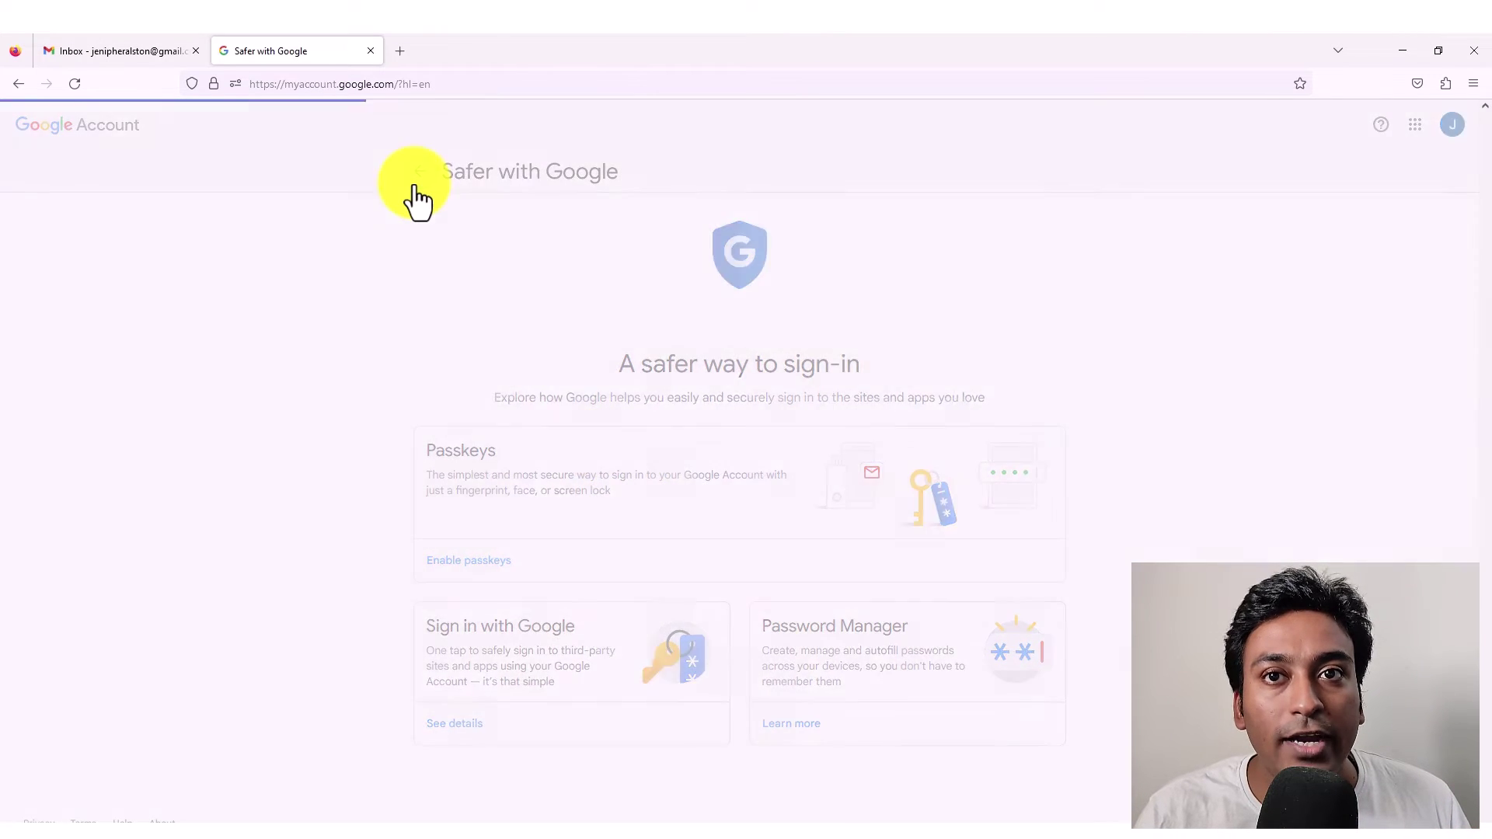
{"action": "scroll", "coordinate": [473, 289], "scroll_direction": "down", "scroll_amount": 5}
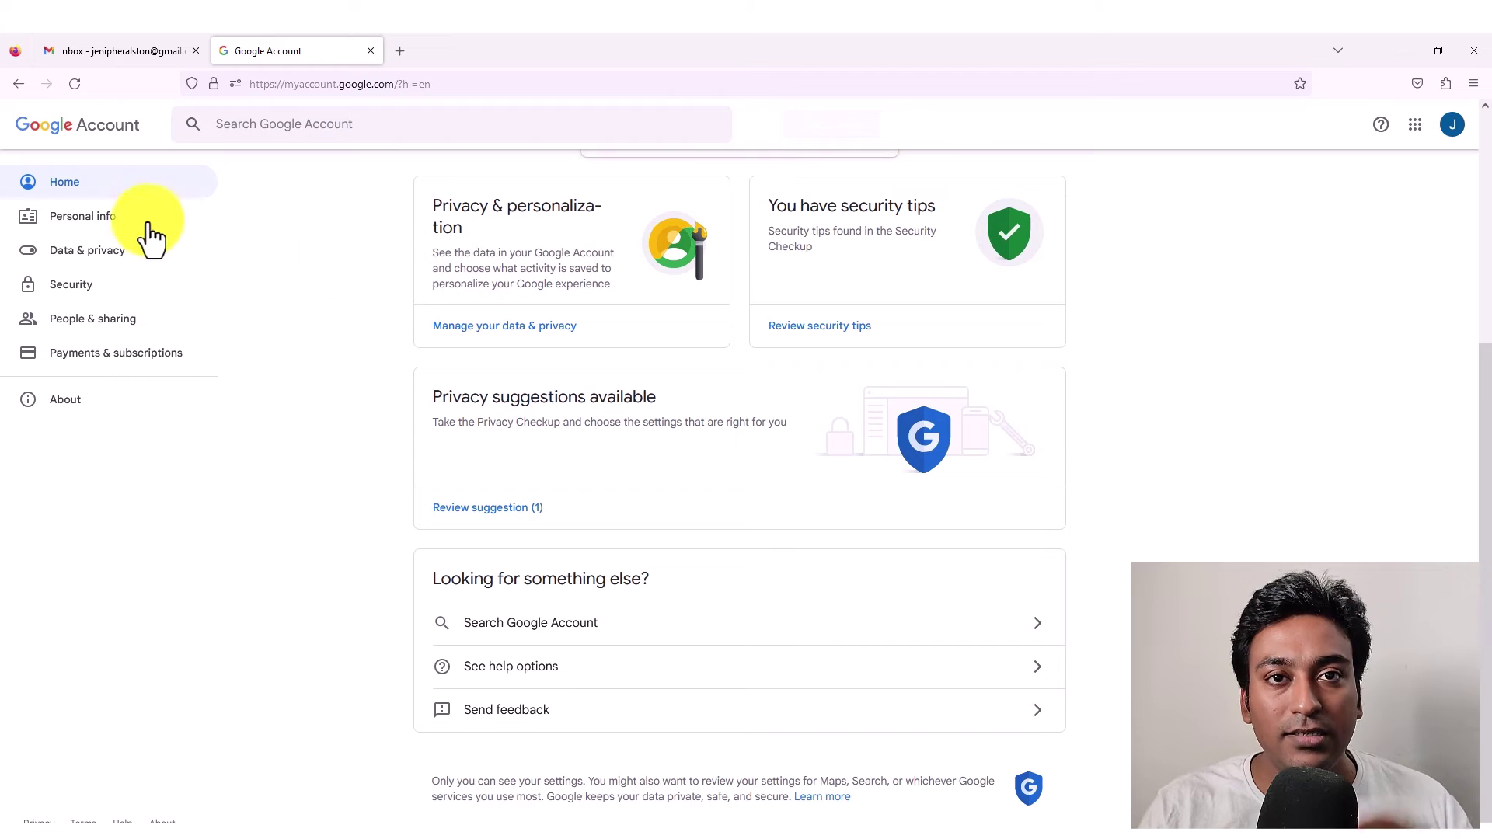
- Review the Personal info page, then switch to the Data & privacy page
{"action": "left_click", "coordinate": [146, 223]}
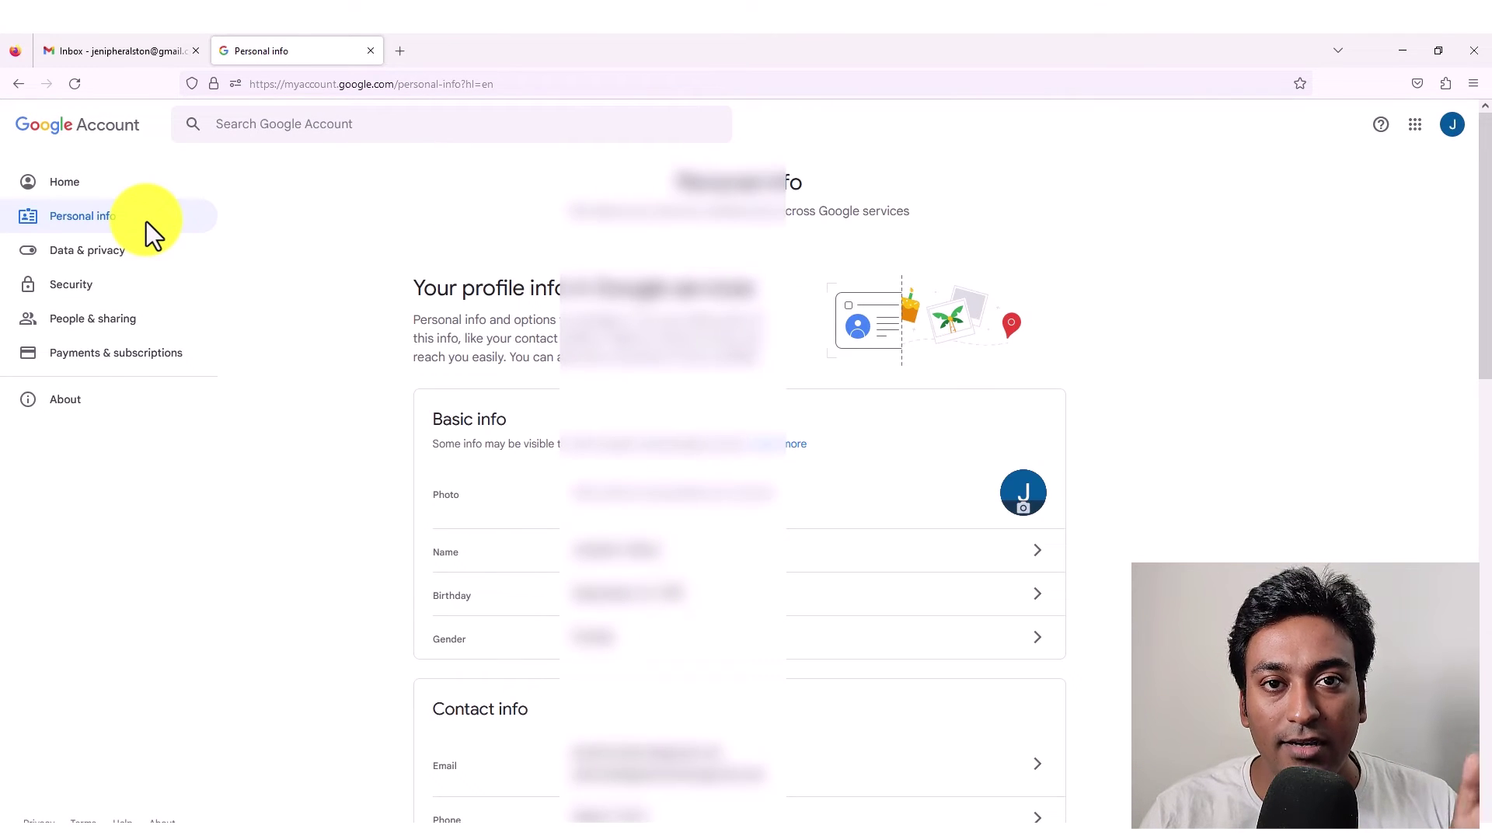
{"action": "scroll", "coordinate": [274, 340], "scroll_direction": "down", "scroll_amount": 4}
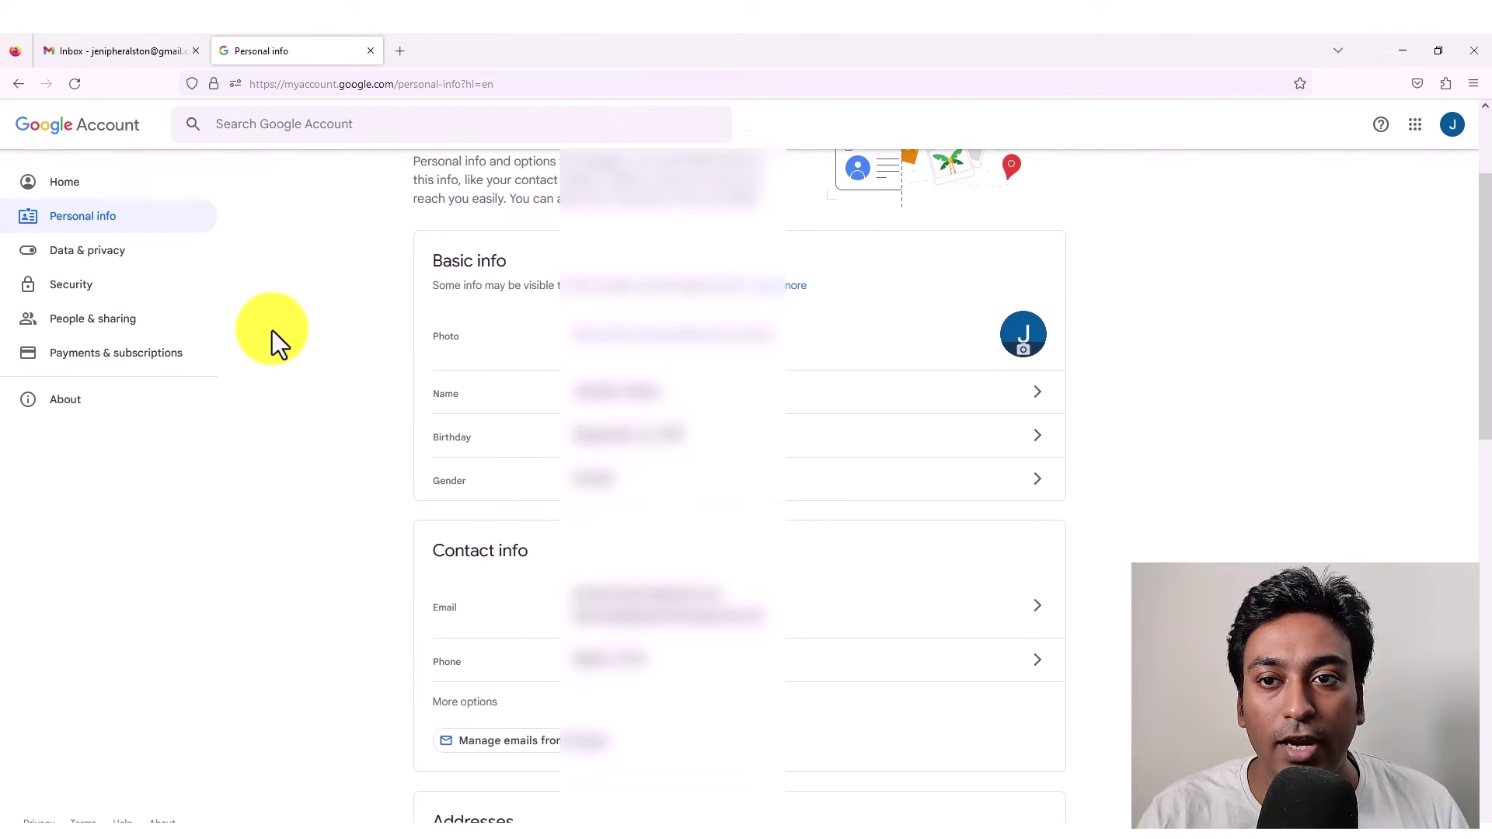
{"action": "scroll", "coordinate": [274, 340], "scroll_direction": "up", "scroll_amount": 3}
{"action": "scroll", "coordinate": [272, 329], "scroll_direction": "up", "scroll_amount": 1}
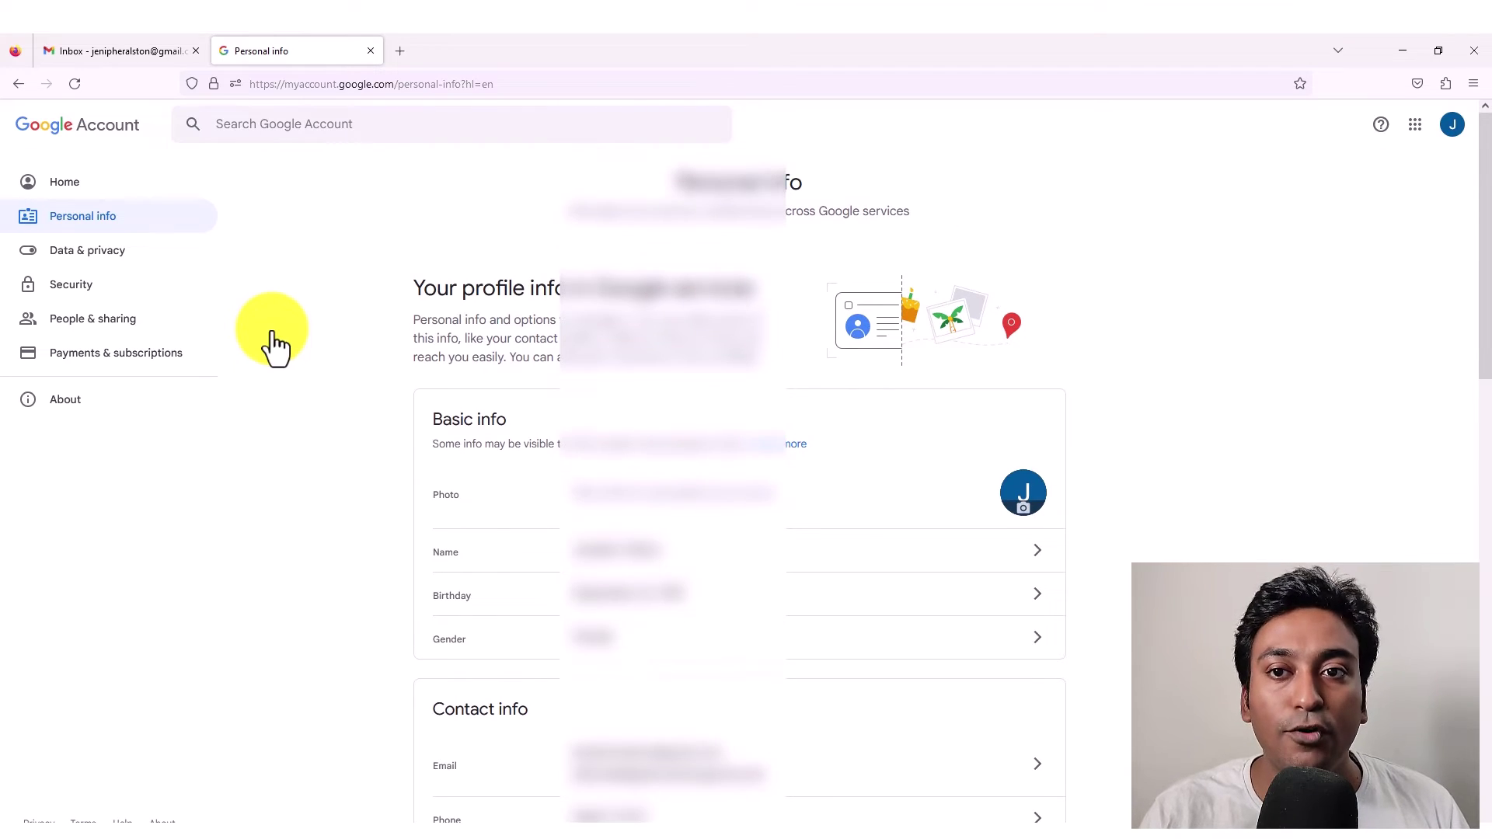
{"action": "left_click", "coordinate": [99, 255]}
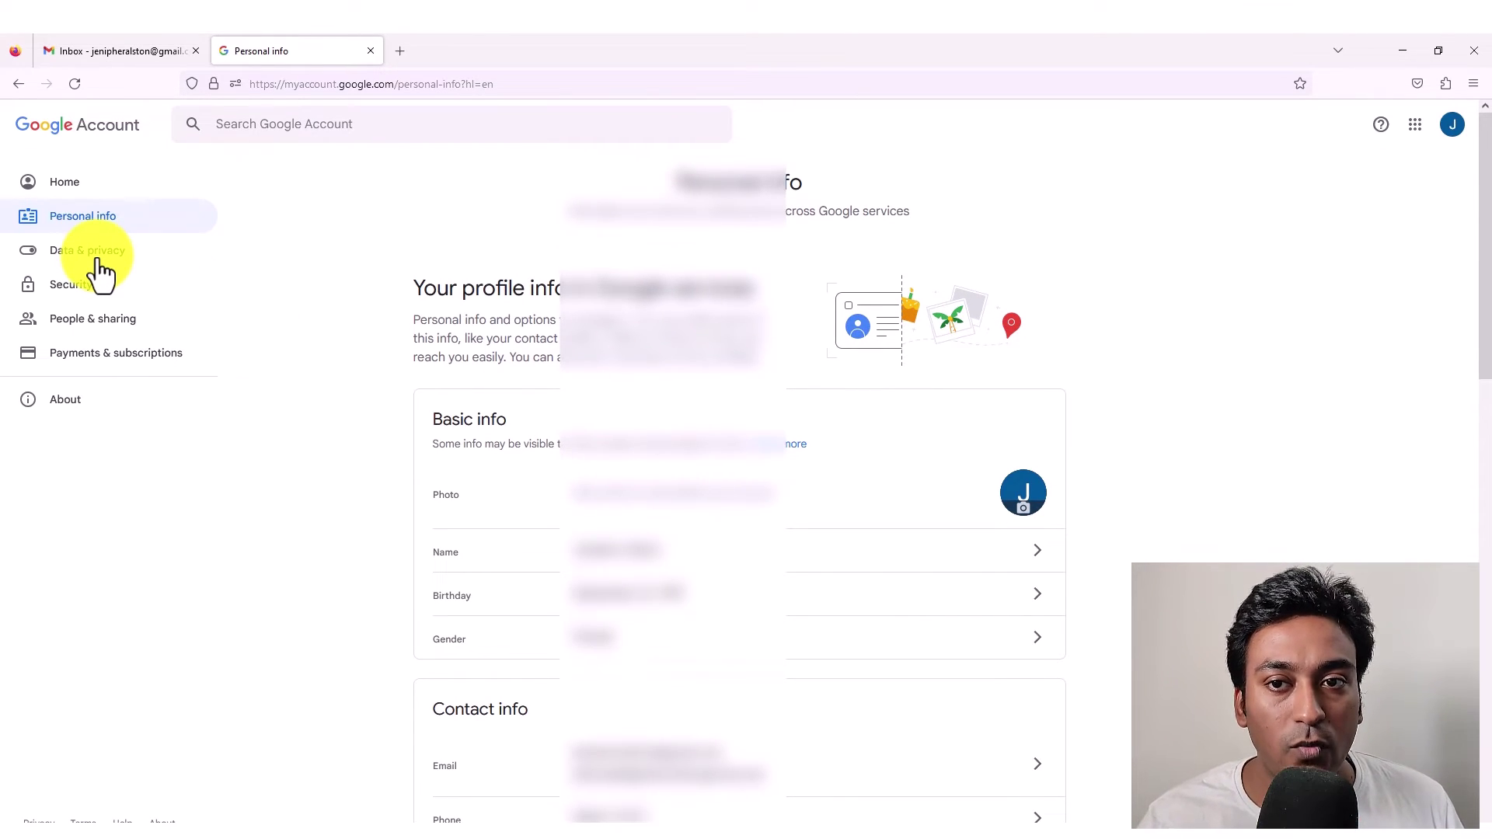
{"action": "left_click", "coordinate": [99, 265]}
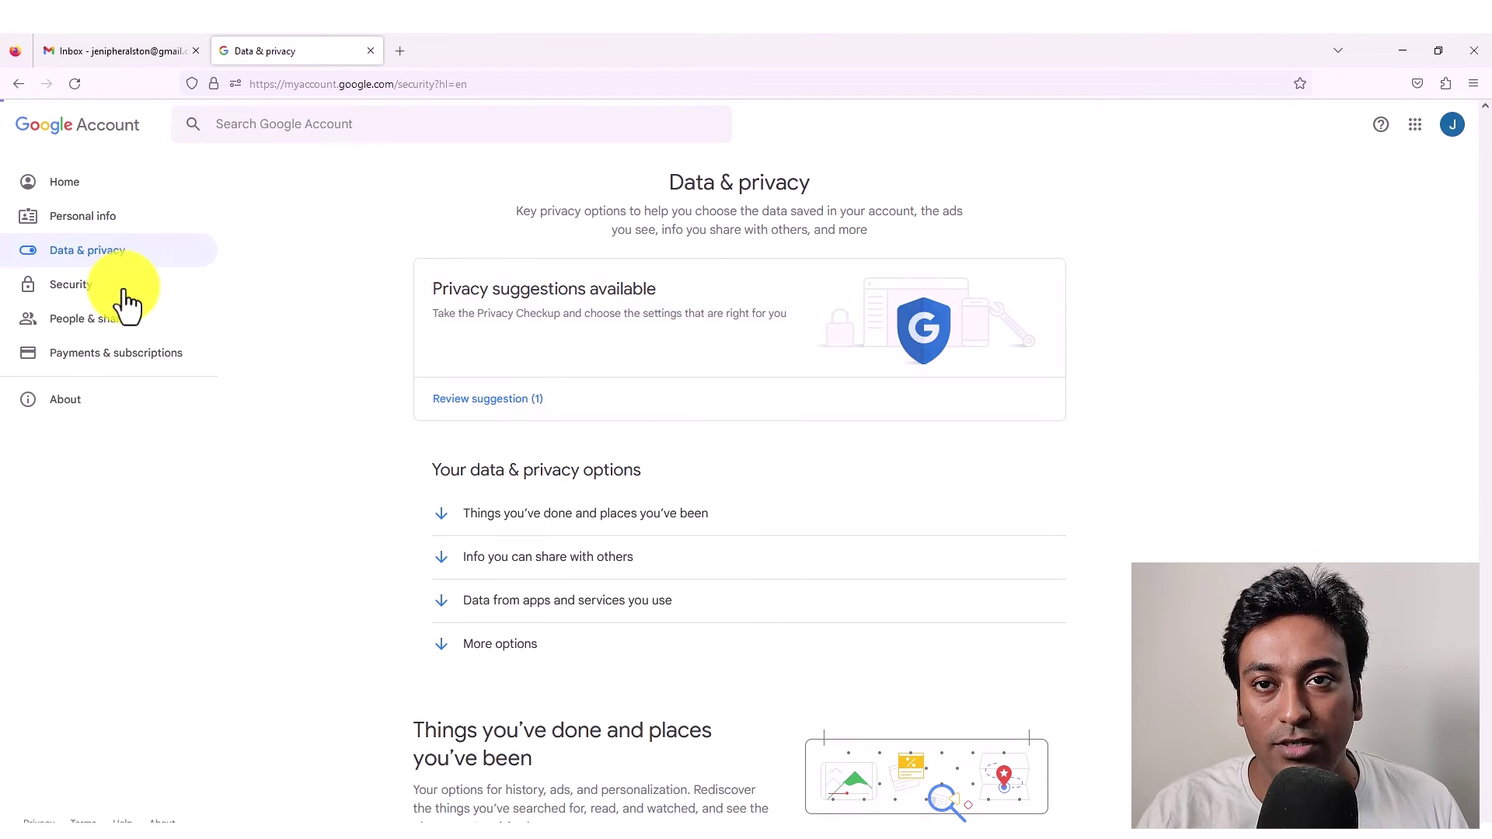
- Open the Security page from the Google Account sidebar
{"action": "left_click", "coordinate": [125, 295]}
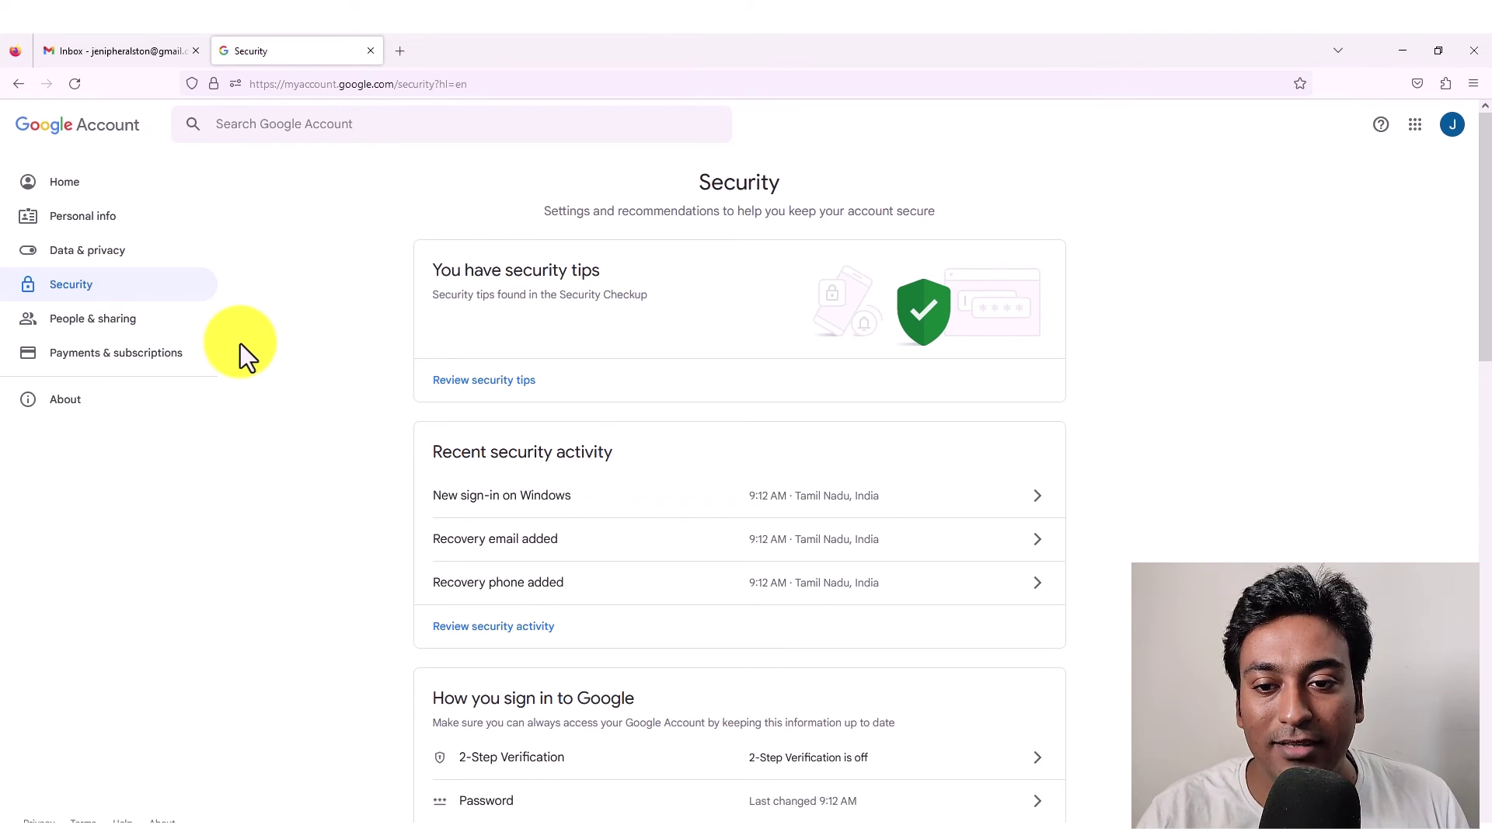
- Open the 2-Step Verification setup from the Security page's sign-in section
{"action": "scroll", "coordinate": [240, 344], "scroll_direction": "down", "scroll_amount": 3}
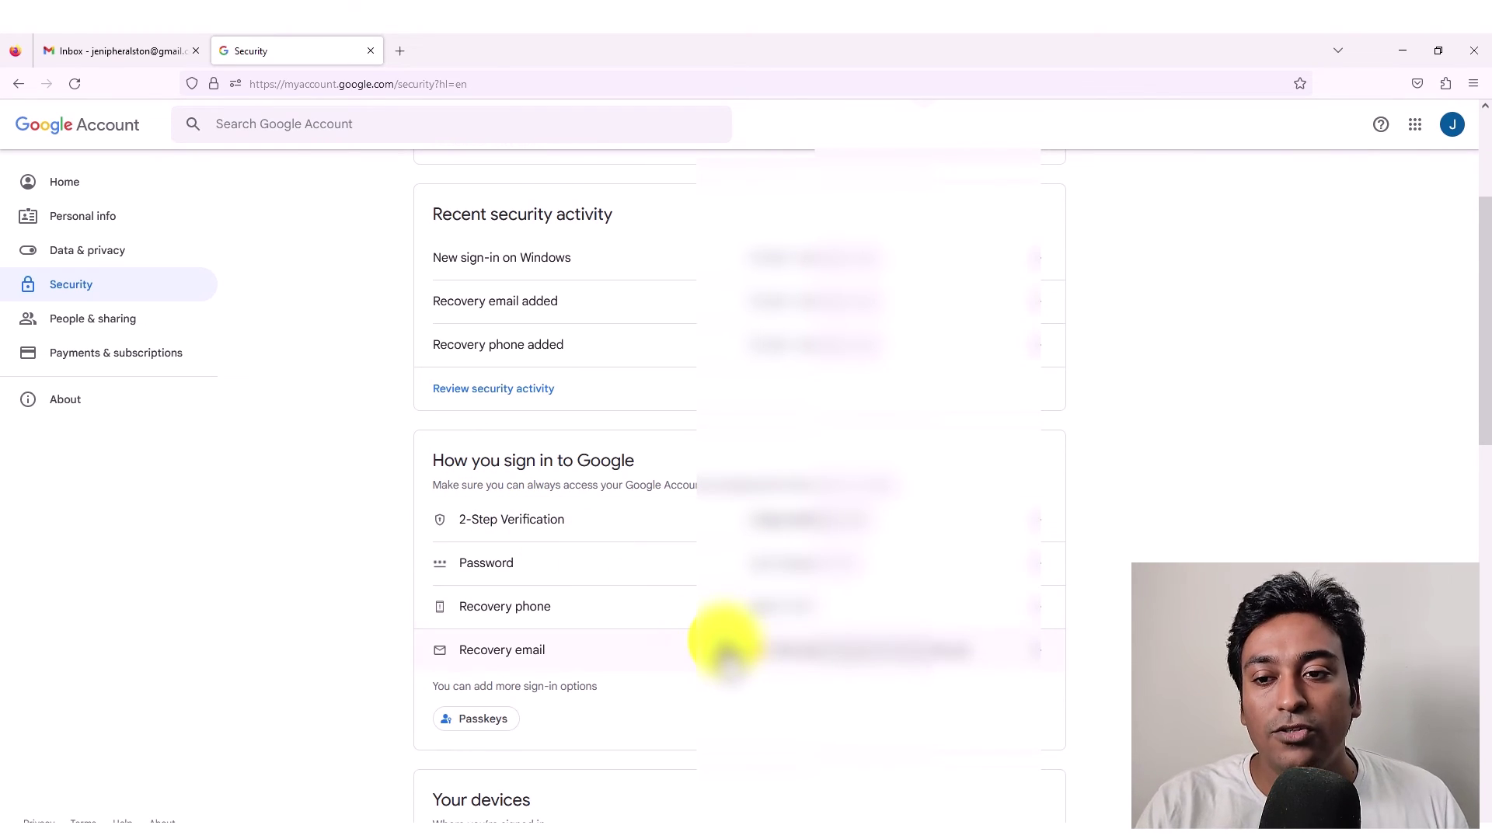
{"action": "left_click", "coordinate": [689, 520]}
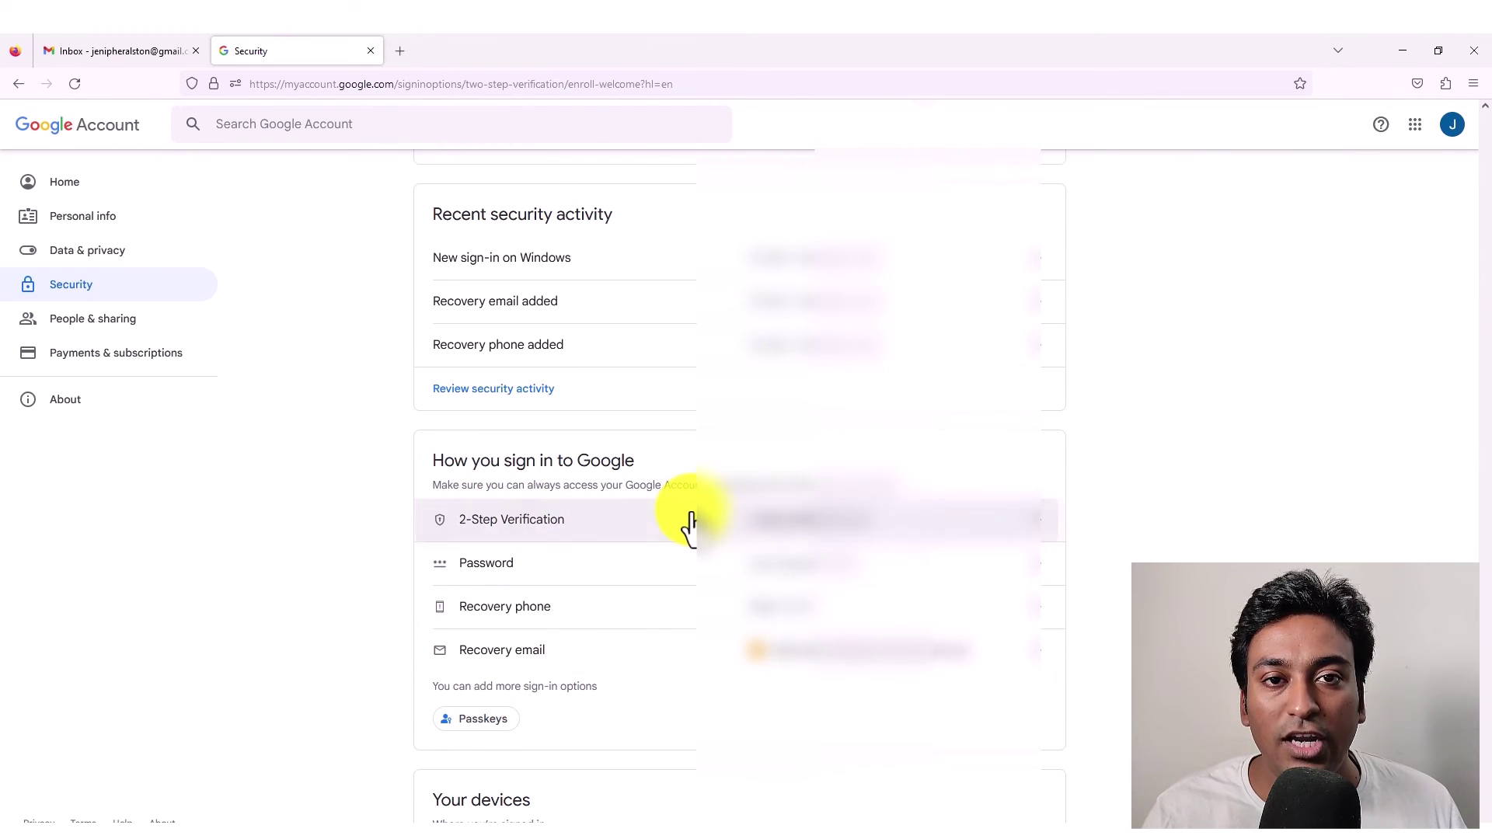